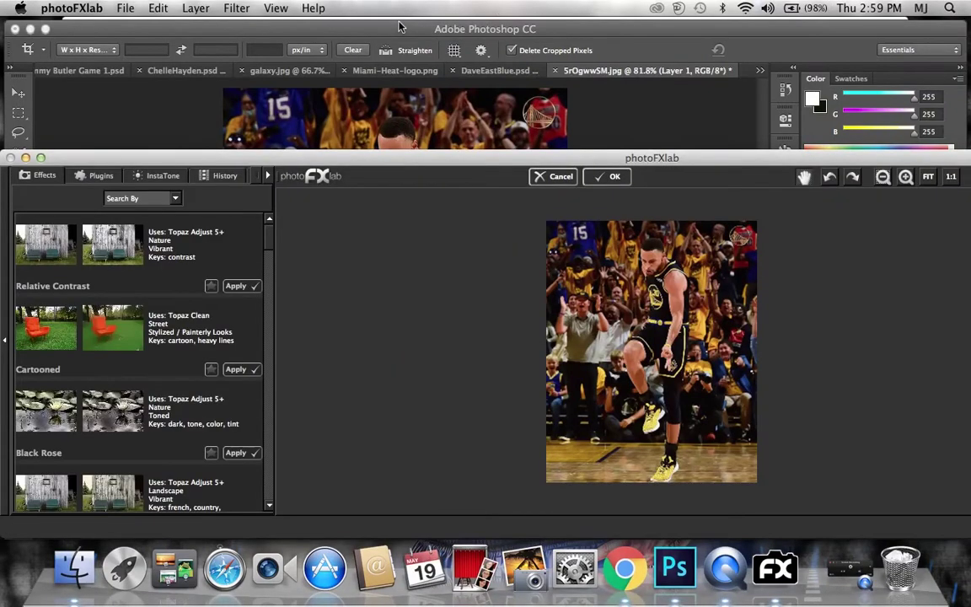
Step: Apply Topaz DeNoise 5's JPEG – moderate noise reduction to the basketball photo
{"action": "left_click", "coordinate": [95, 176]}
{"action": "left_click", "coordinate": [226, 360]}
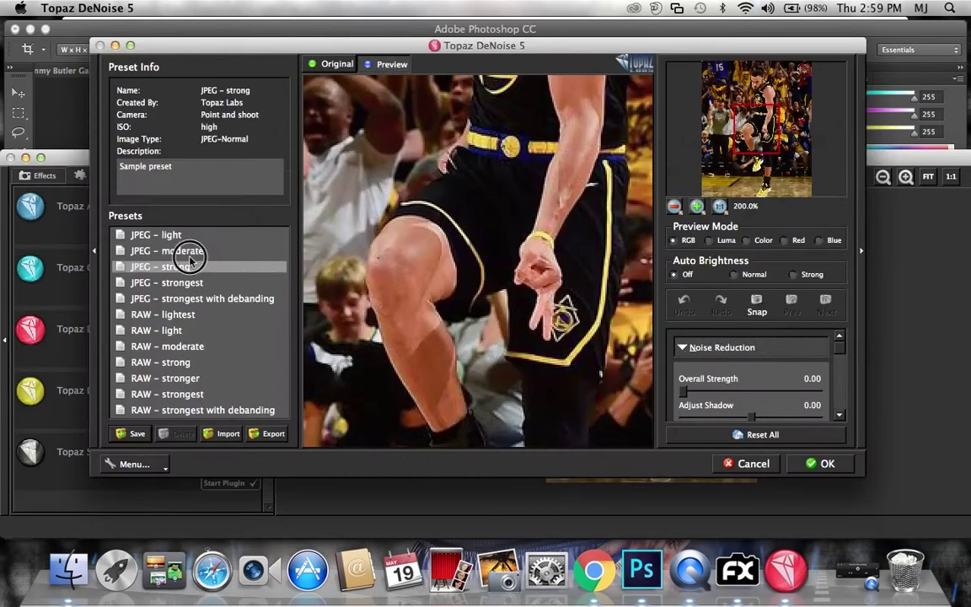
{"action": "left_click", "coordinate": [189, 252]}
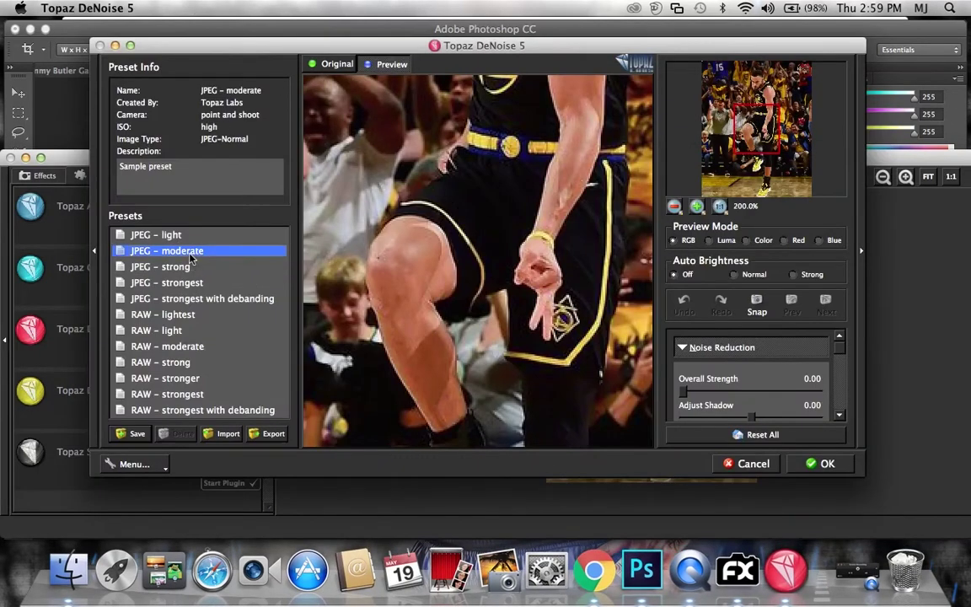
{"action": "left_click", "coordinate": [831, 463]}
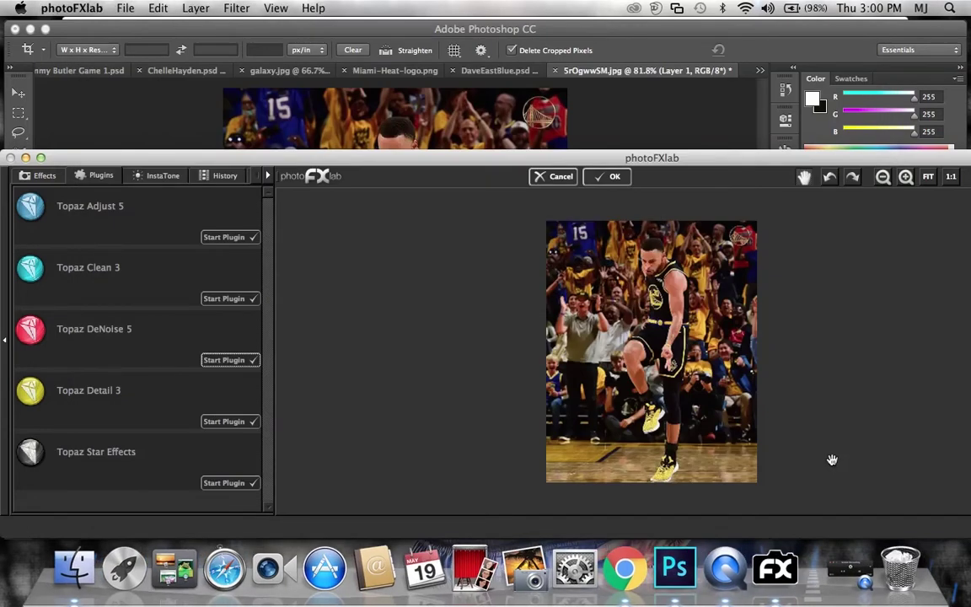
Step: Give the photo Topaz Adjust 5's Dynamic Pop look, browse the Stylized Collection, and accept
{"action": "left_click", "coordinate": [256, 241]}
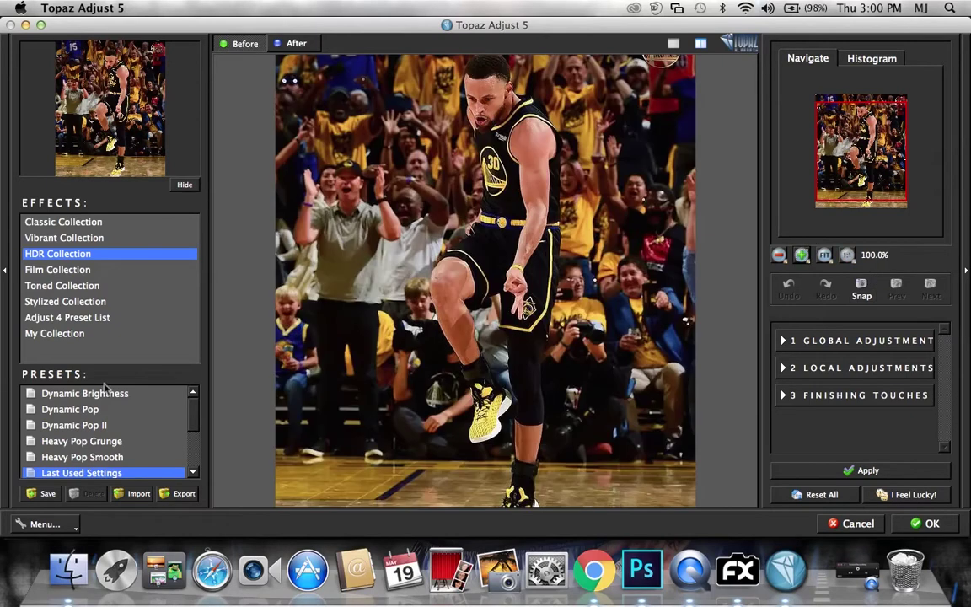
{"action": "left_click", "coordinate": [70, 408]}
{"action": "left_click", "coordinate": [887, 471]}
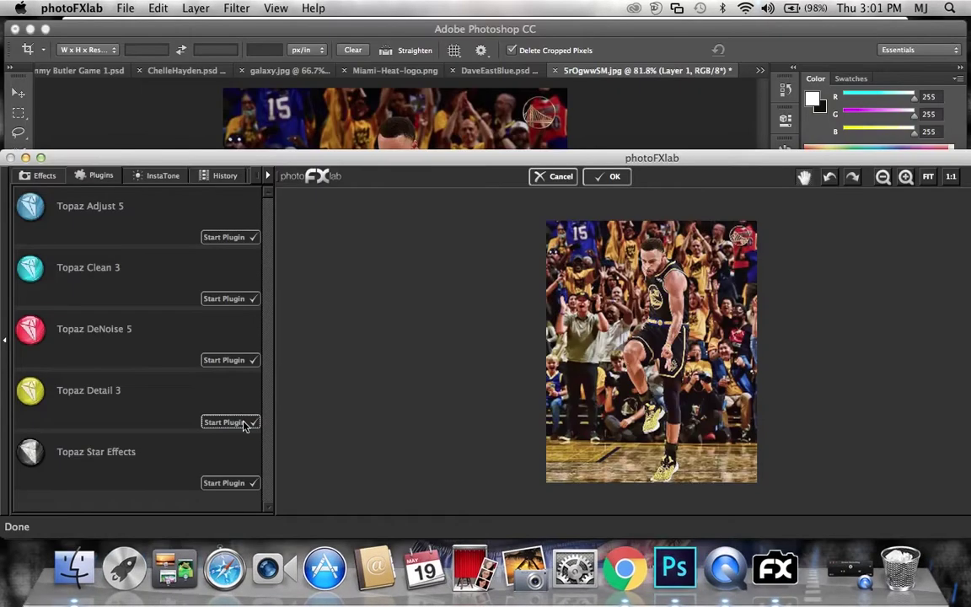
{"action": "left_click", "coordinate": [245, 423]}
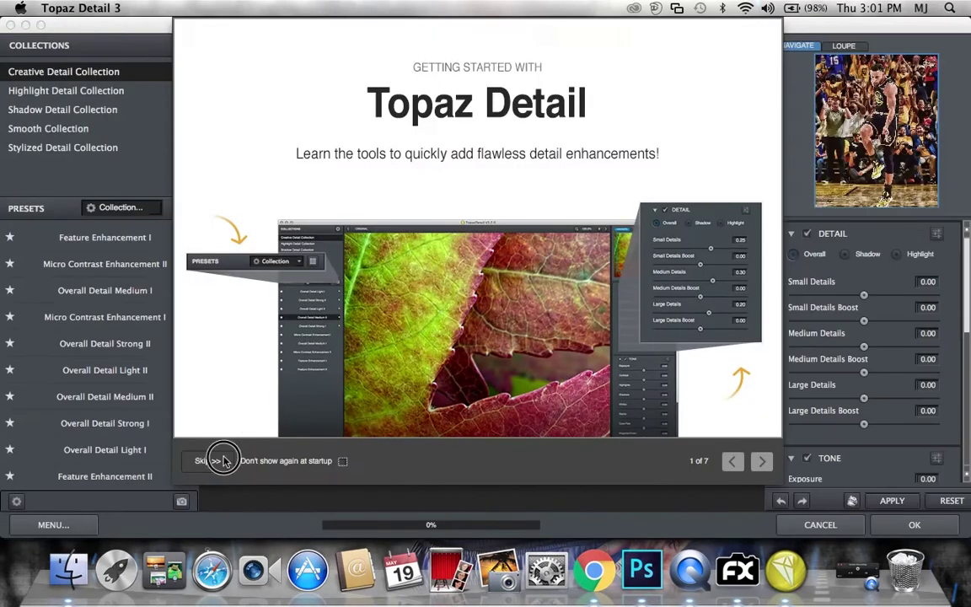
Step: View the Topaz Detail 3 preview at 100%, then try and undo Overall Detail Strong I
{"action": "left_click", "coordinate": [212, 460]}
{"action": "left_click", "coordinate": [690, 44]}
{"action": "left_click", "coordinate": [698, 116]}
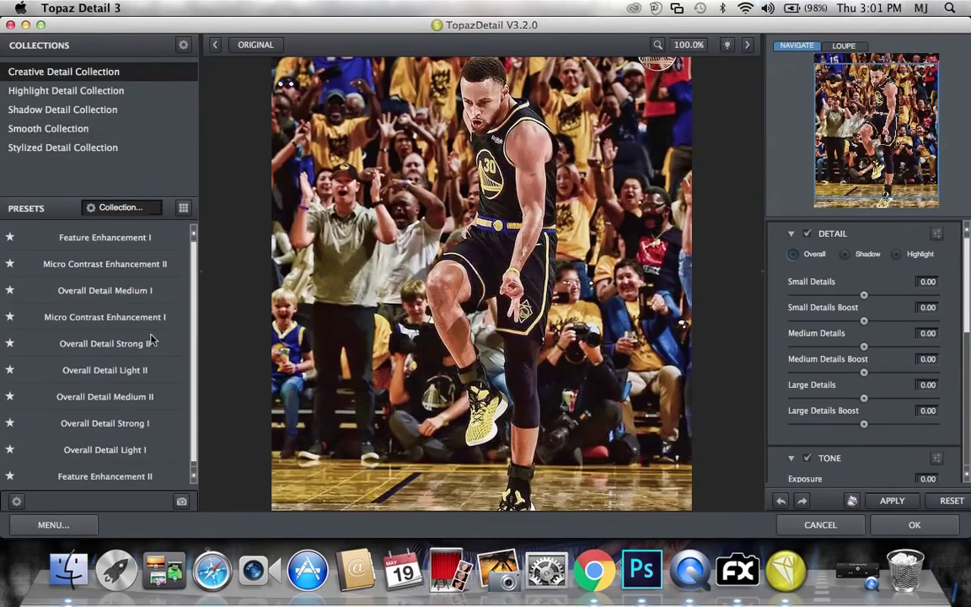
{"action": "mouse_move", "coordinate": [105, 397]}
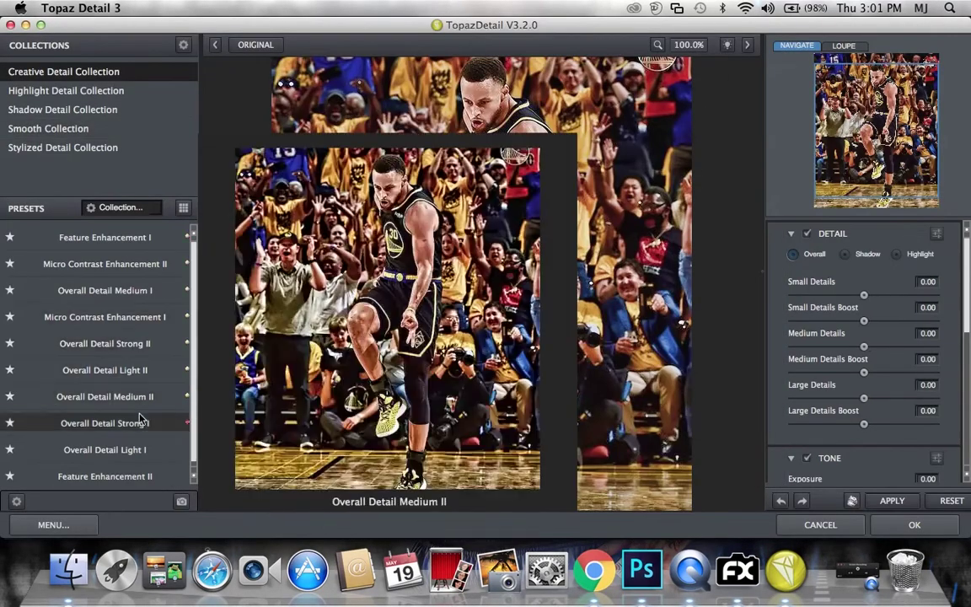
{"action": "left_click", "coordinate": [139, 415]}
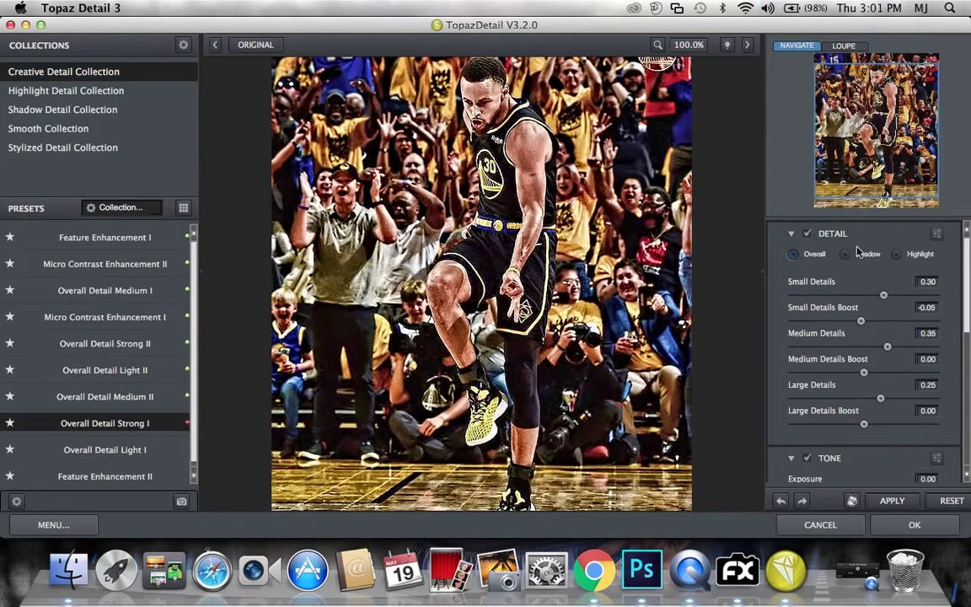
{"action": "left_click", "coordinate": [780, 500]}
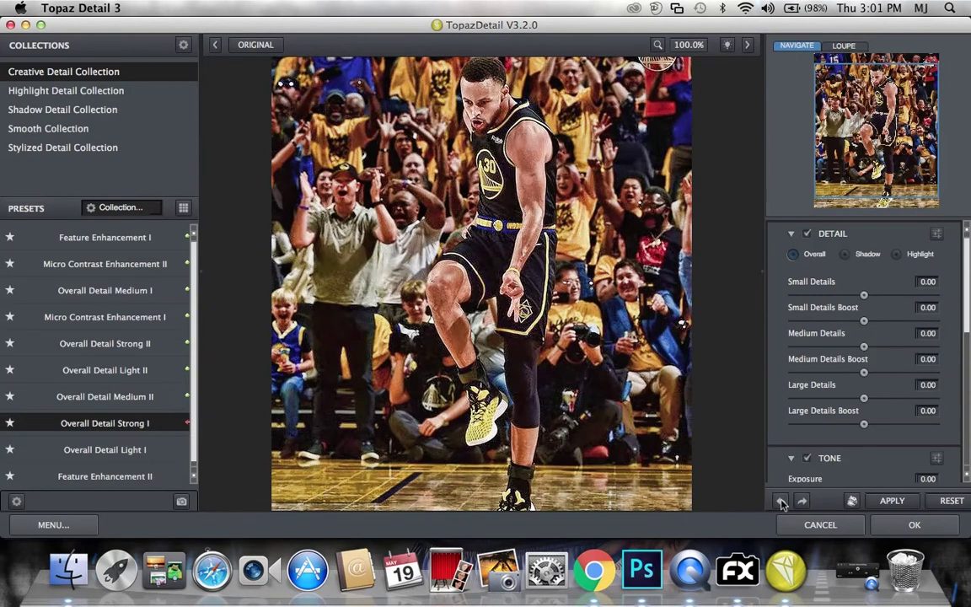
Step: Apply the Stylized Detail Collection's Cloud Detail I preset, compare with the original, and accept
{"action": "left_click", "coordinate": [81, 147]}
{"action": "mouse_move", "coordinate": [104, 317]}
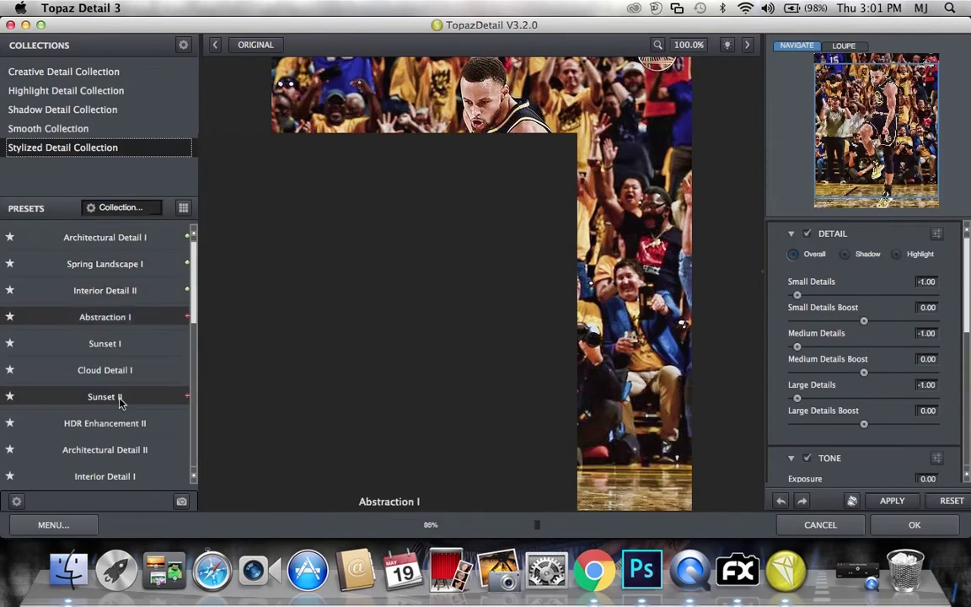
{"action": "left_click", "coordinate": [124, 423]}
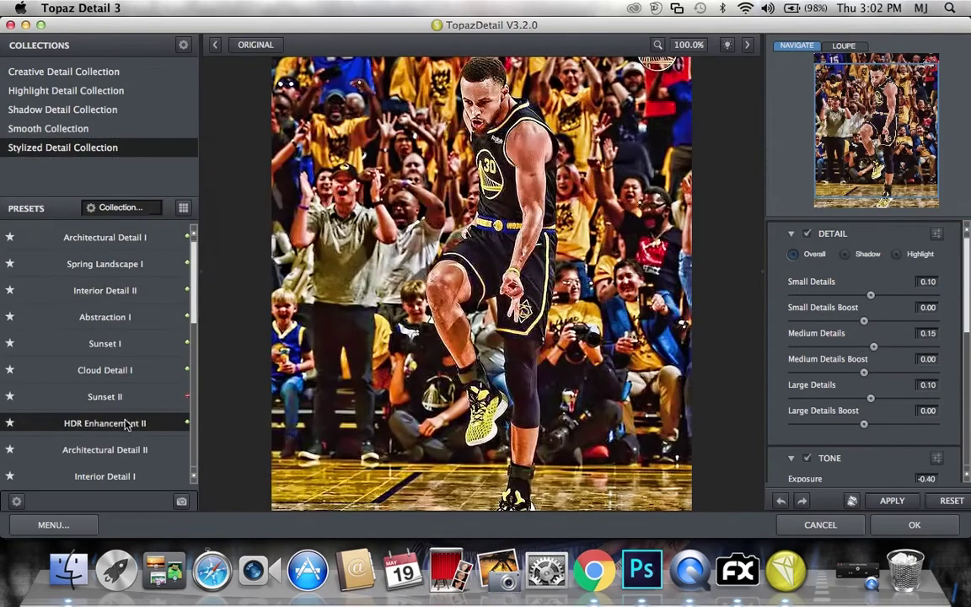
{"action": "left_click", "coordinate": [115, 372]}
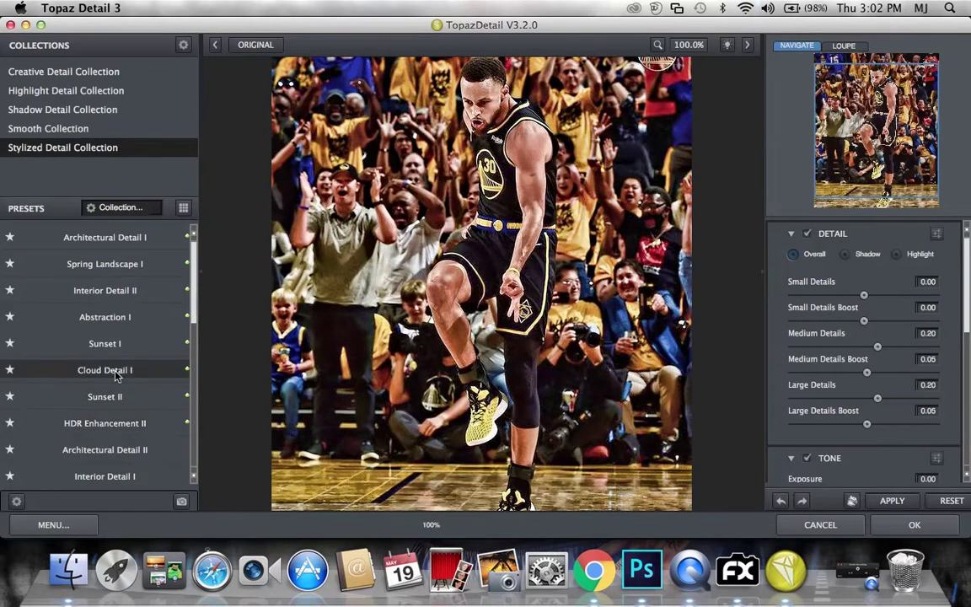
{"action": "left_click", "coordinate": [256, 47]}
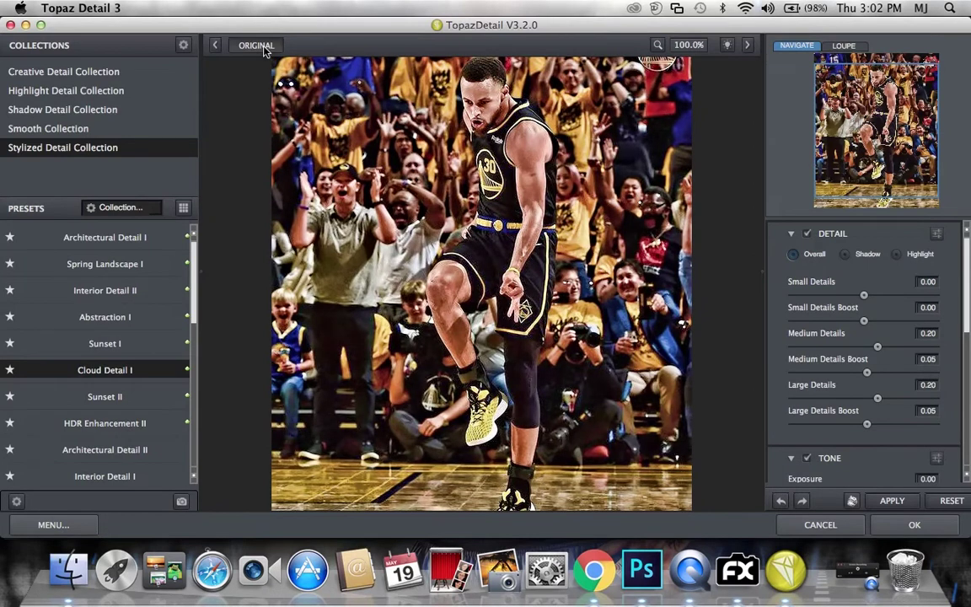
{"action": "left_click", "coordinate": [922, 527]}
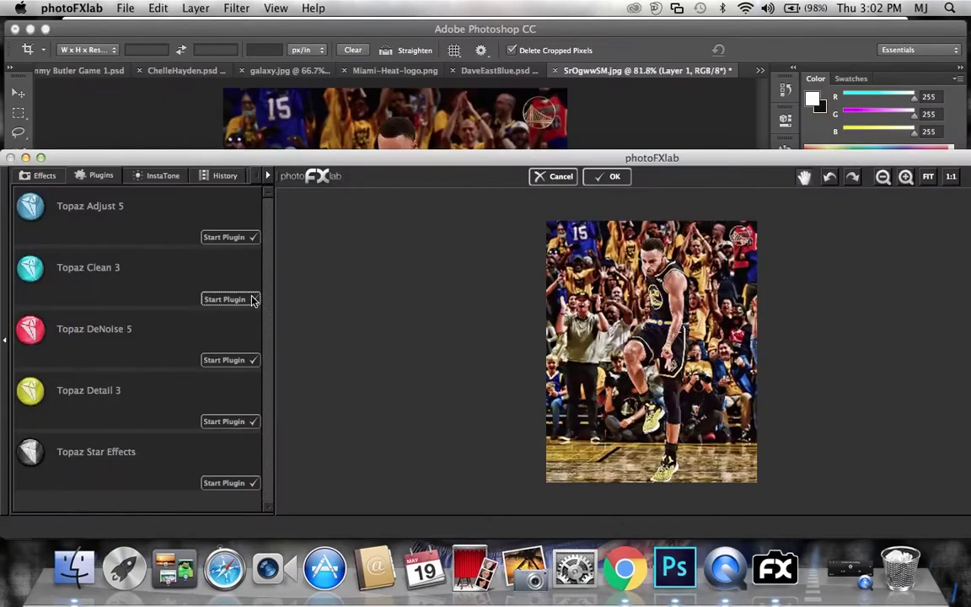
Step: Apply Topaz Clean 3's DeGrunge preset and return the photo from photoFXlab to Photoshop
{"action": "left_click", "coordinate": [253, 299]}
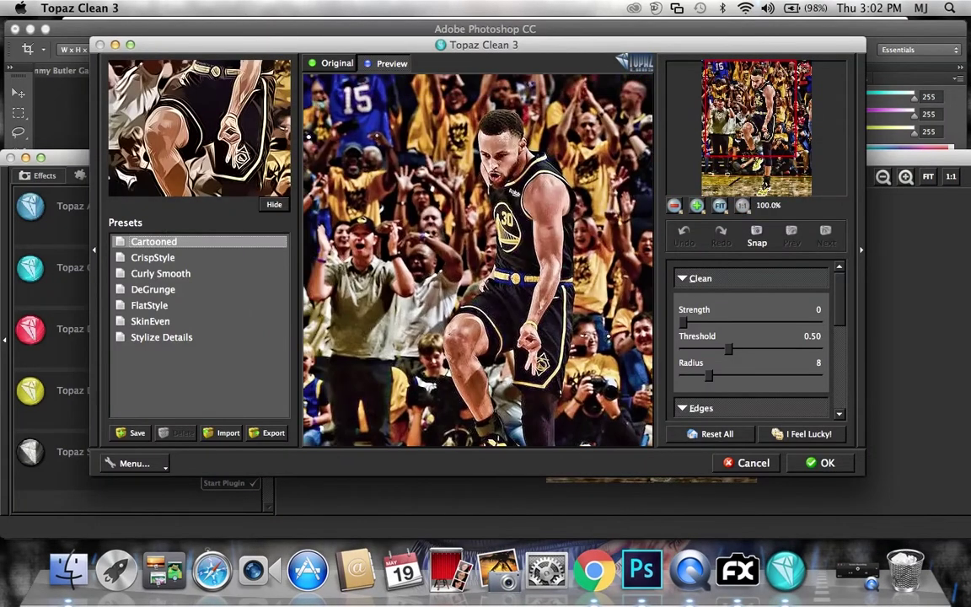
{"action": "left_click", "coordinate": [169, 292]}
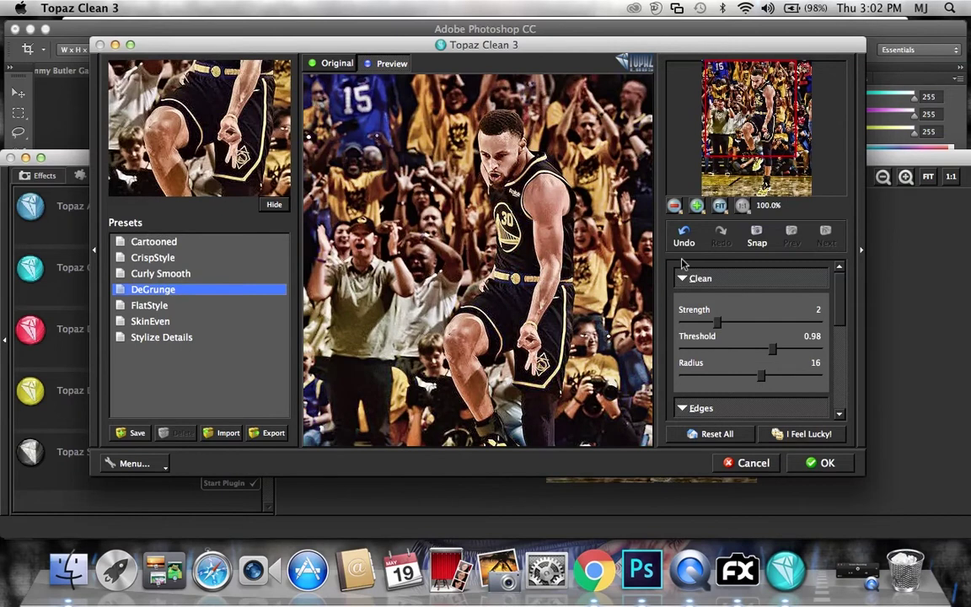
{"action": "left_click", "coordinate": [822, 462]}
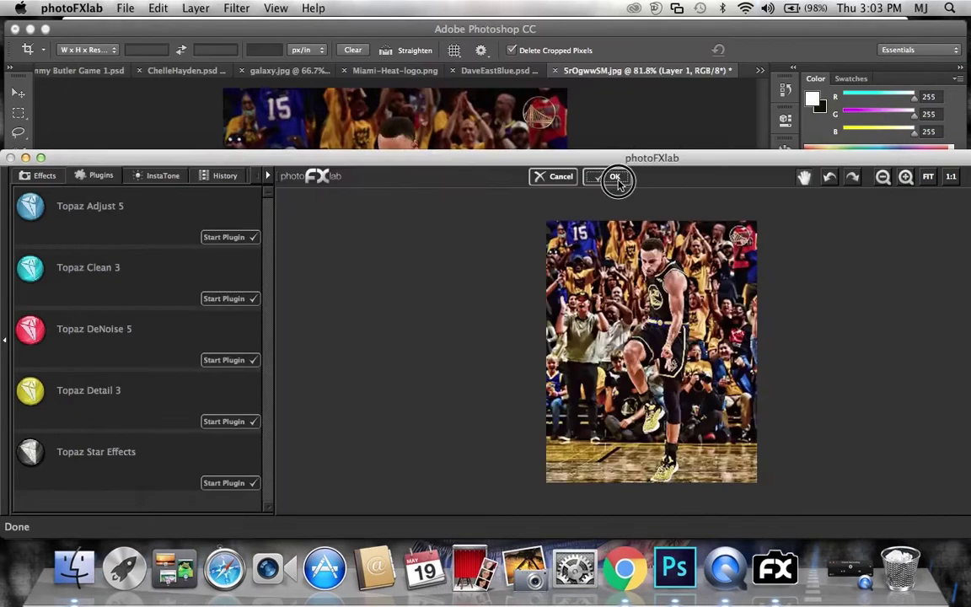
{"action": "left_click", "coordinate": [618, 178]}
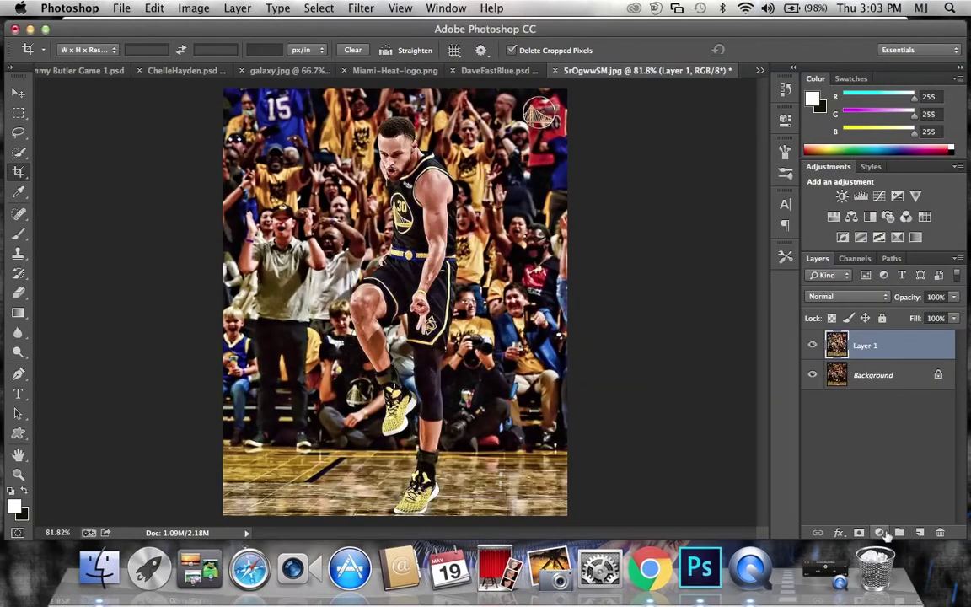
Step: Add Vibrance and Hue/Saturation adjustment layers
{"action": "left_click", "coordinate": [879, 533]}
{"action": "left_click", "coordinate": [834, 390]}
{"action": "left_click", "coordinate": [879, 533]}
{"action": "left_click", "coordinate": [835, 401]}
Step: Add an orange-yellow Gradient Map adjustment layer blended as Soft Light
{"action": "left_click", "coordinate": [879, 532]}
{"action": "left_click", "coordinate": [834, 504]}
{"action": "left_click", "coordinate": [649, 157]}
{"action": "left_click", "coordinate": [785, 109]}
{"action": "left_click", "coordinate": [925, 96]}
{"action": "left_click", "coordinate": [847, 297]}
{"action": "left_click", "coordinate": [843, 417]}
Step: Add Levels with midtones 1.03 and deeper blacks, then merge visible into Layer 2 and duplicate it
{"action": "left_click", "coordinate": [879, 533]}
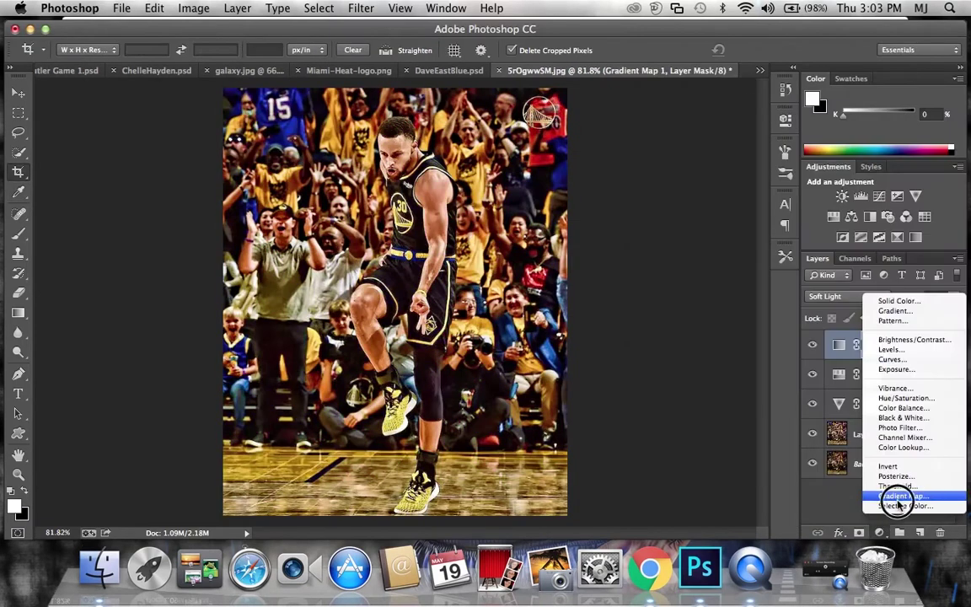
{"action": "left_click", "coordinate": [897, 497]}
{"action": "left_click", "coordinate": [860, 195]}
{"action": "left_click_drag", "start_coordinate": [663, 262], "coordinate": [658, 262]}
{"action": "left_click_drag", "start_coordinate": [582, 265], "coordinate": [589, 268]}
{"action": "left_click_drag", "start_coordinate": [661, 262], "coordinate": [657, 262]}
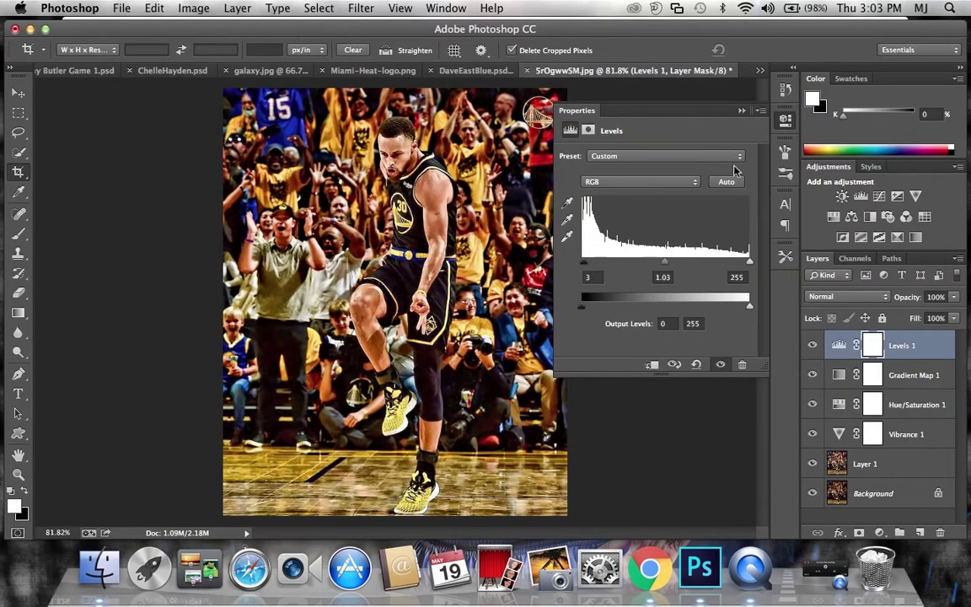
{"action": "key", "text": "ctrl+alt+shift+e"}
{"action": "key", "text": "ctrl+j"}
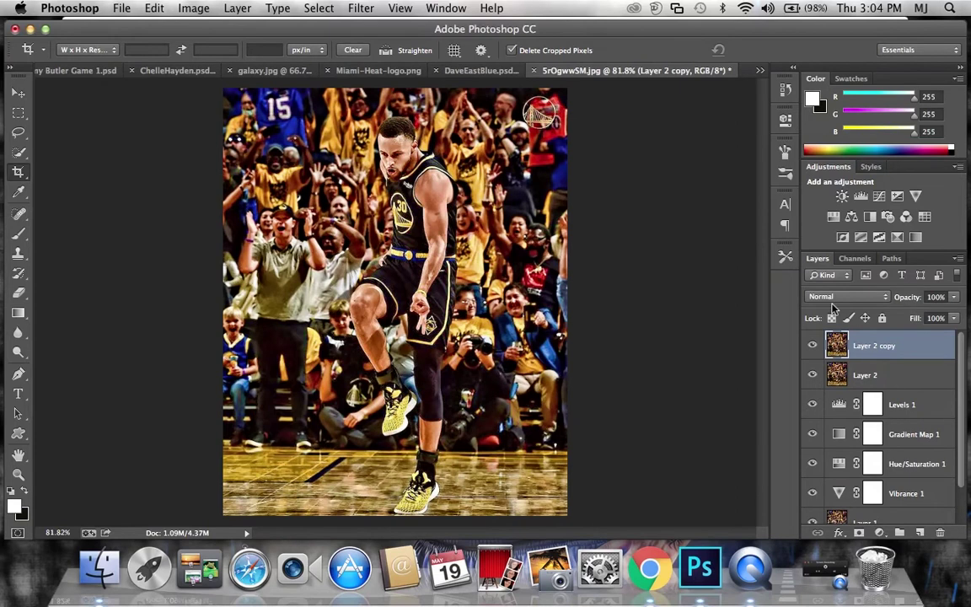
Step: Quick-select the player and mask Layer 2 copy to him
{"action": "left_click", "coordinate": [19, 151]}
{"action": "mouse_move", "coordinate": [389, 133]}
{"action": "left_mouse_down"}
{"action": "mouse_move", "coordinate": [426, 206]}
{"action": "mouse_move", "coordinate": [415, 495]}
{"action": "mouse_move", "coordinate": [391, 427]}
{"action": "left_mouse_up"}
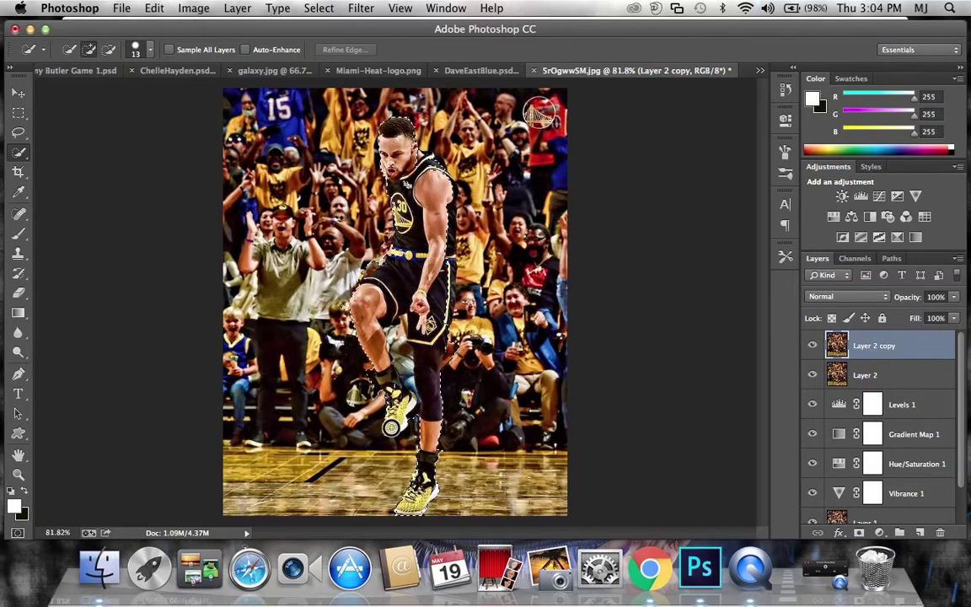
{"action": "left_click_drag", "start_coordinate": [391, 428], "coordinate": [396, 163]}
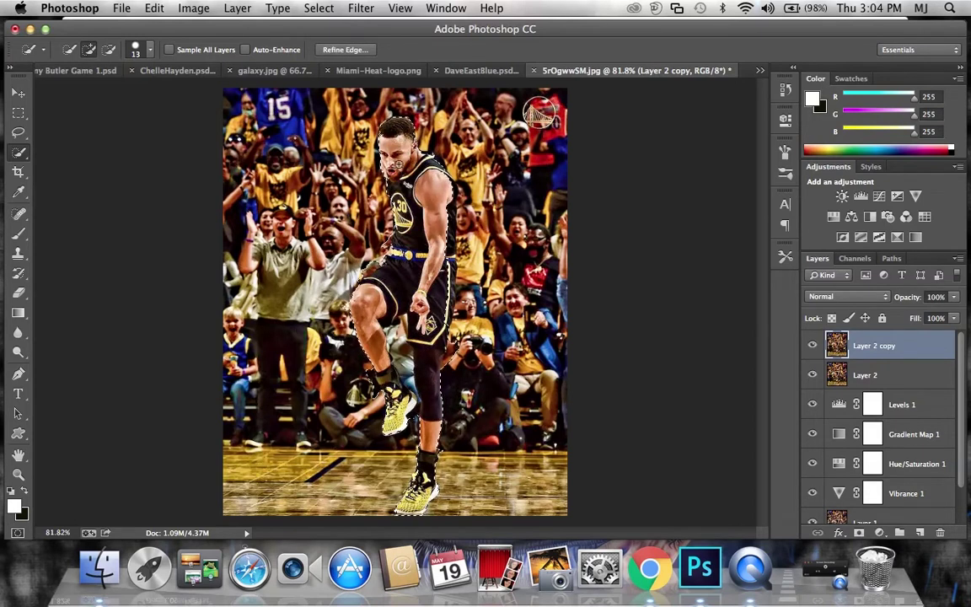
{"action": "left_click", "coordinate": [858, 532]}
Step: Move Hue/Saturation 1 beneath the player and drop its saturation to grey the crowd
{"action": "left_click_drag", "start_coordinate": [890, 463], "coordinate": [906, 361]}
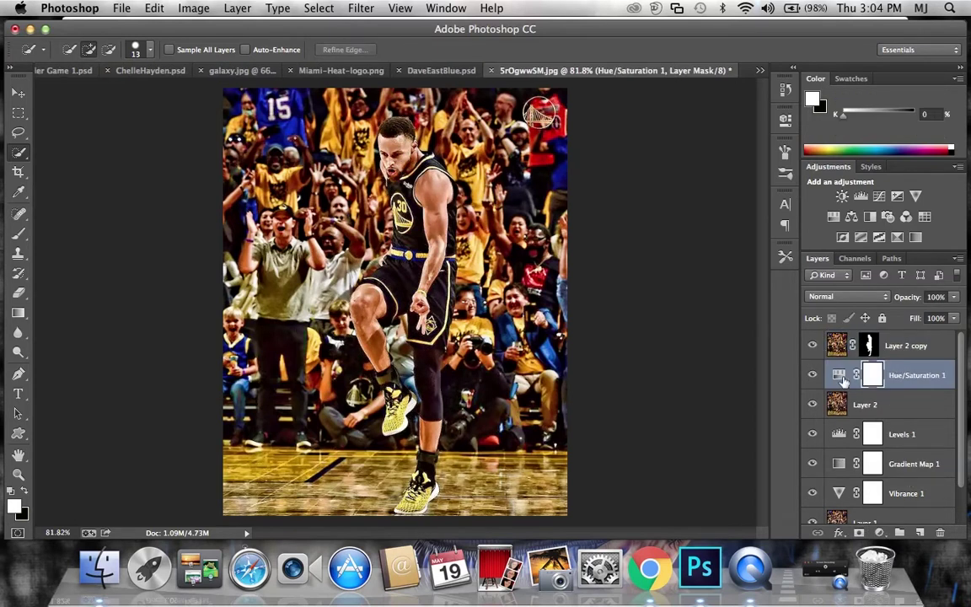
{"action": "double_click", "coordinate": [838, 375]}
{"action": "left_click_drag", "start_coordinate": [665, 244], "coordinate": [567, 244]}
{"action": "left_click", "coordinate": [742, 111]}
{"action": "left_click", "coordinate": [869, 346]}
Step: Set a 39 px soft brush painting white on Layer 2 copy's mask
{"action": "left_click", "coordinate": [19, 241]}
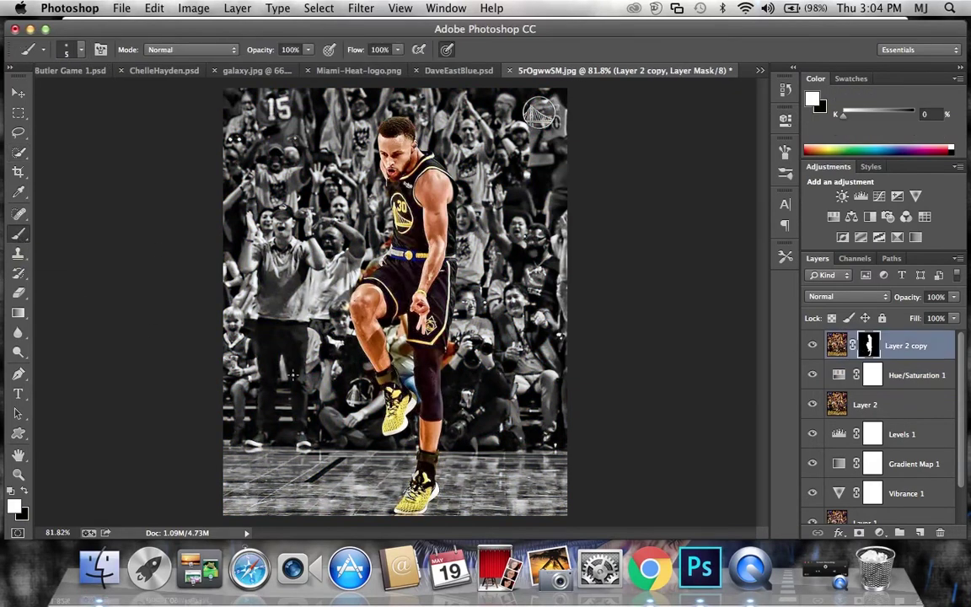
{"action": "scroll", "coordinate": [395, 302], "scroll_direction": "up", "scroll_amount": 5}
{"action": "right_click", "coordinate": [423, 336]}
{"action": "type", "text": "39"}
{"action": "key", "text": "Return"}
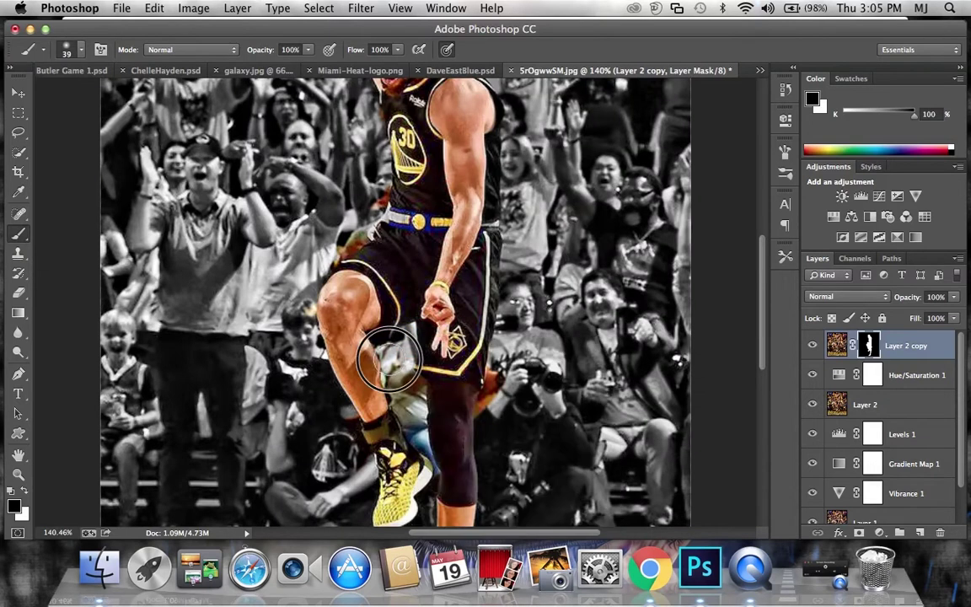
{"action": "key", "text": "x"}
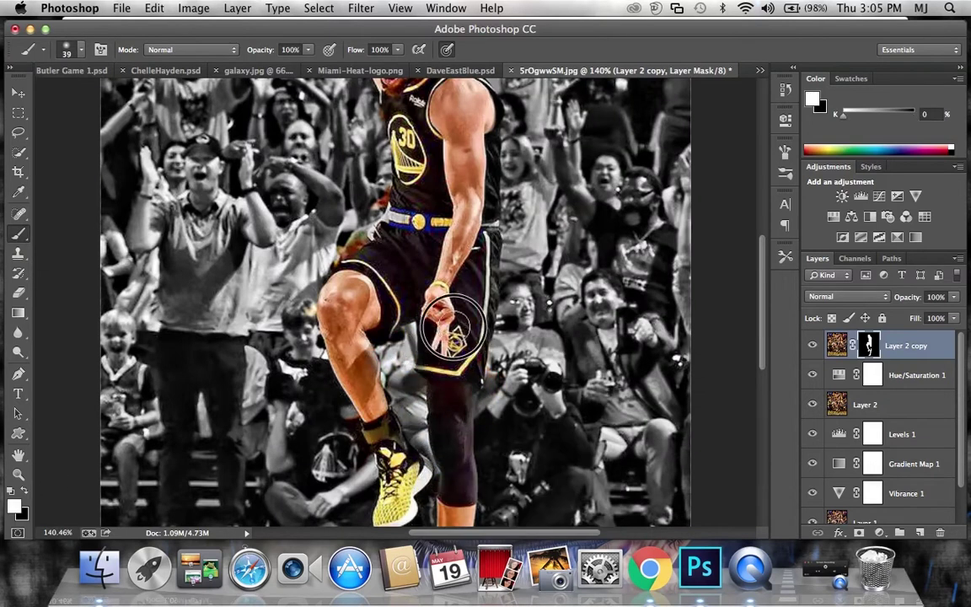
Step: Refine the mask around the legs and hand with a 21 px brush, then shift the crowd's hue to cyan
{"action": "scroll", "coordinate": [447, 423], "scroll_direction": "down", "scroll_amount": 4}
{"action": "right_click", "coordinate": [456, 321]}
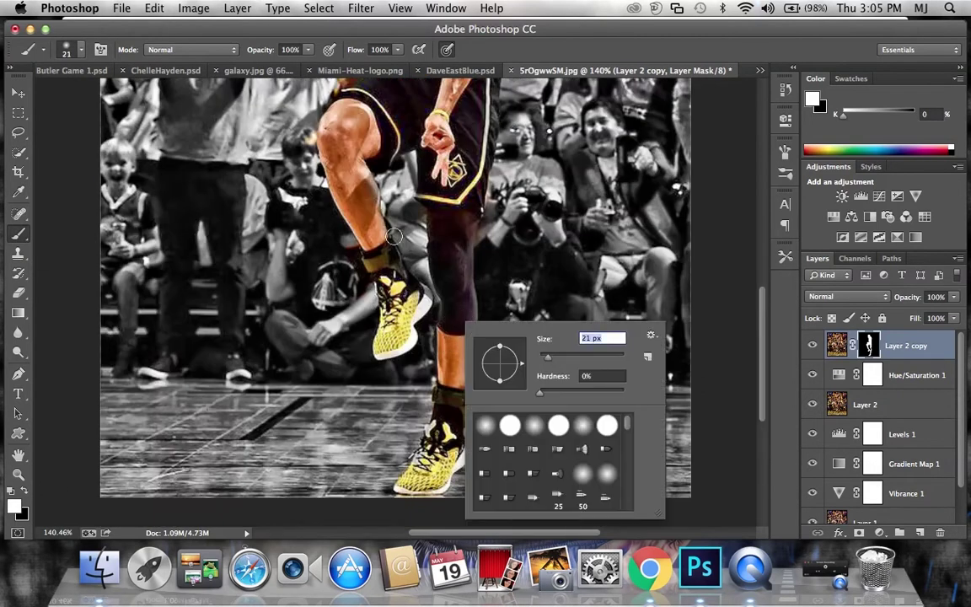
{"action": "key", "text": "Return"}
{"action": "scroll", "coordinate": [362, 118], "scroll_direction": "up", "scroll_amount": 5}
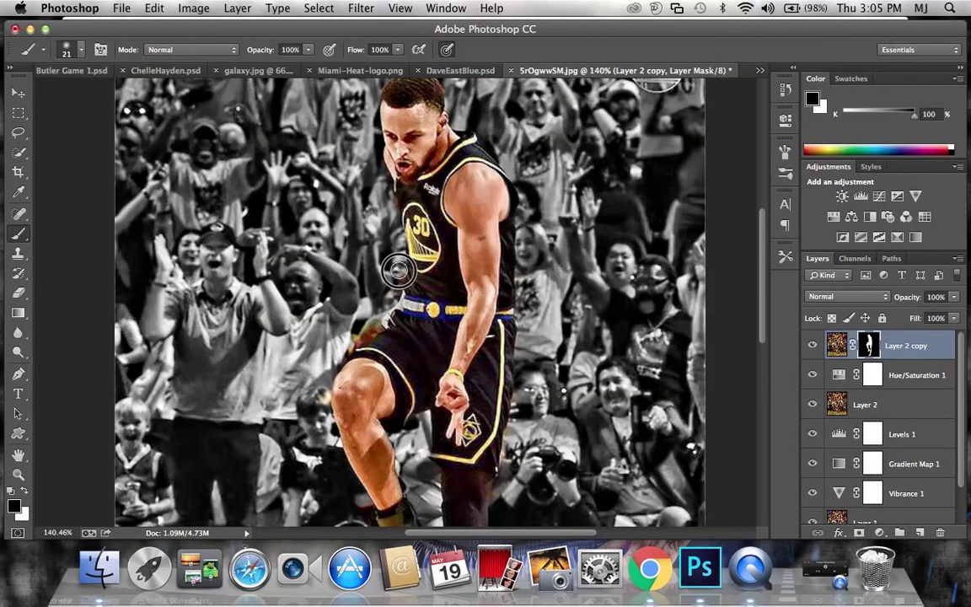
{"action": "scroll", "coordinate": [379, 319], "scroll_direction": "down", "scroll_amount": 4}
{"action": "scroll", "coordinate": [322, 207], "scroll_direction": "down", "scroll_amount": 1}
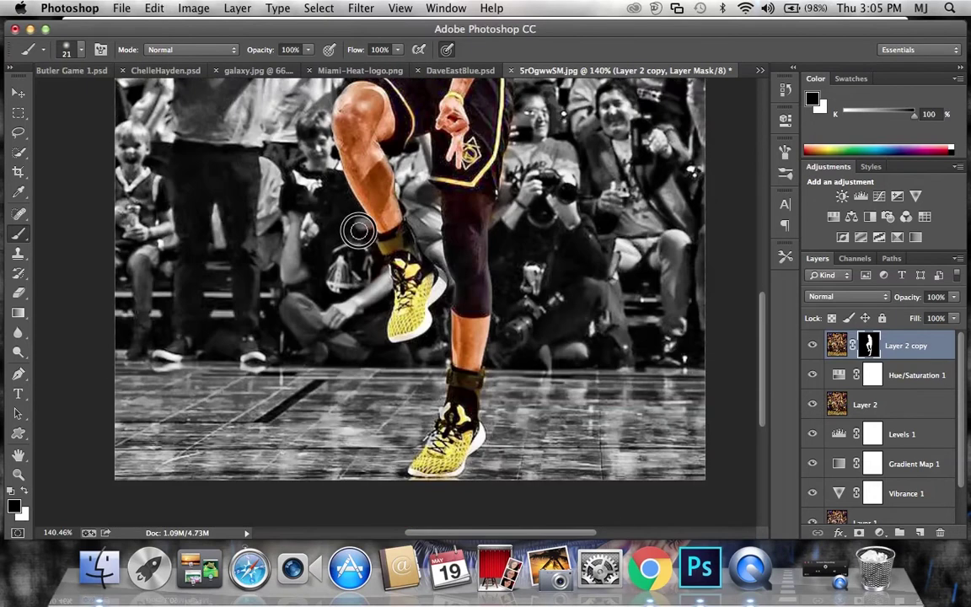
{"action": "scroll", "coordinate": [498, 383], "scroll_direction": "up", "scroll_amount": 3}
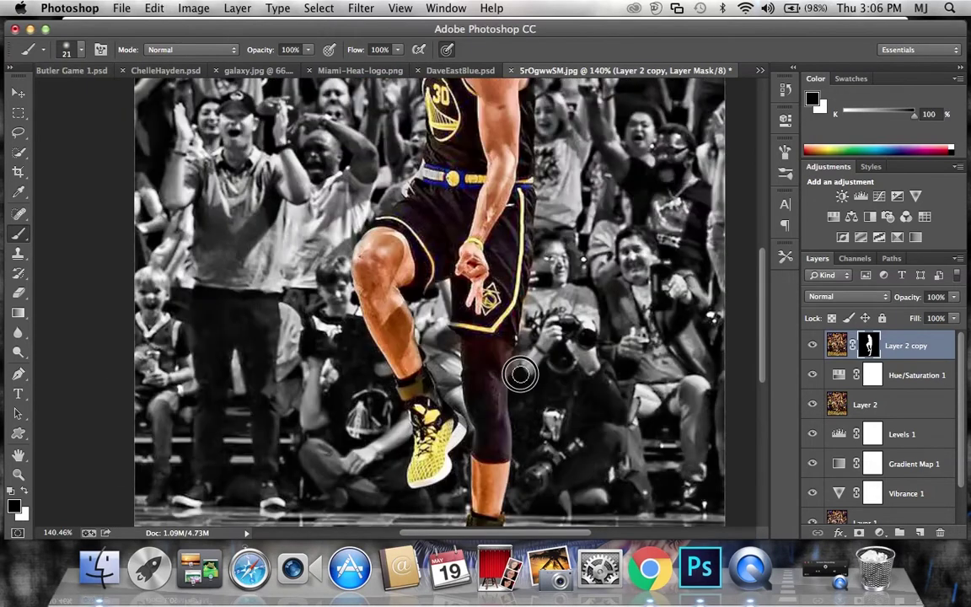
{"action": "scroll", "coordinate": [437, 310], "scroll_direction": "up", "scroll_amount": 4}
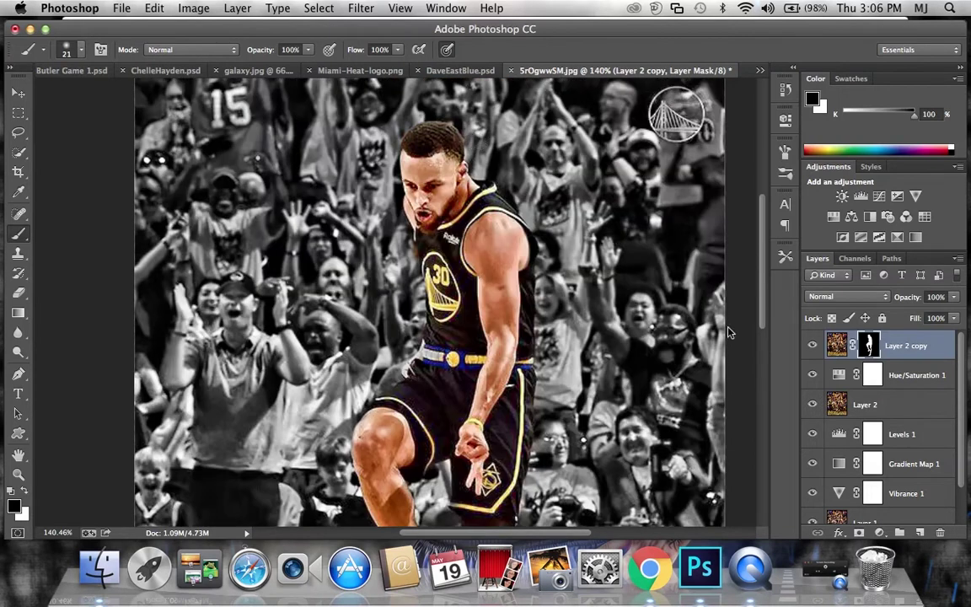
{"action": "double_click", "coordinate": [839, 375]}
{"action": "left_click_drag", "start_coordinate": [652, 212], "coordinate": [683, 212]}
Step: Reselect Layer 2 copy and set a 10 px mask brush for the yellow shoe edges
{"action": "left_click", "coordinate": [868, 346]}
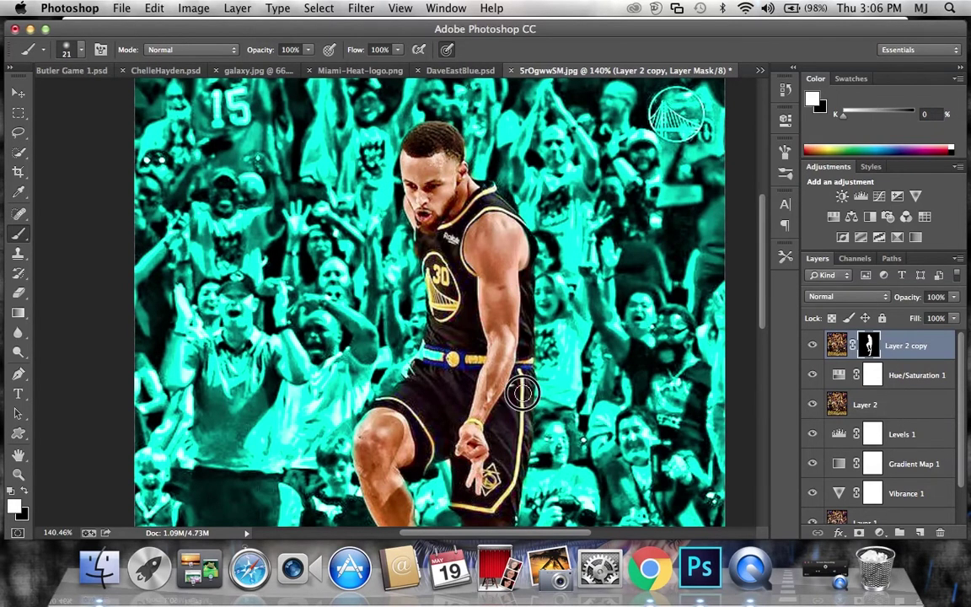
{"action": "scroll", "coordinate": [516, 482], "scroll_direction": "down", "scroll_amount": 5}
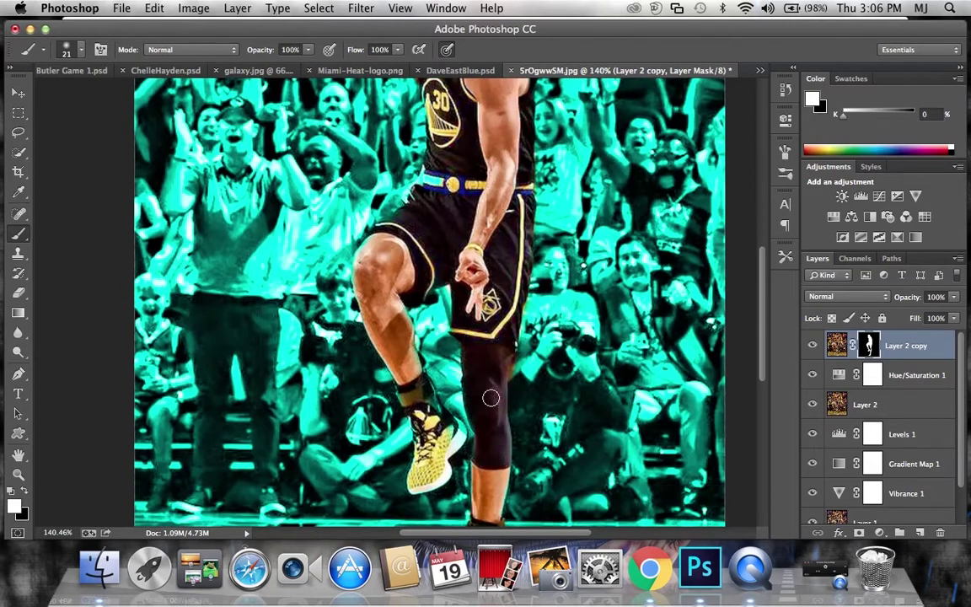
{"action": "right_click", "coordinate": [390, 308]}
{"action": "type", "text": "10"}
{"action": "key", "text": "Return"}
{"action": "key", "text": "x"}
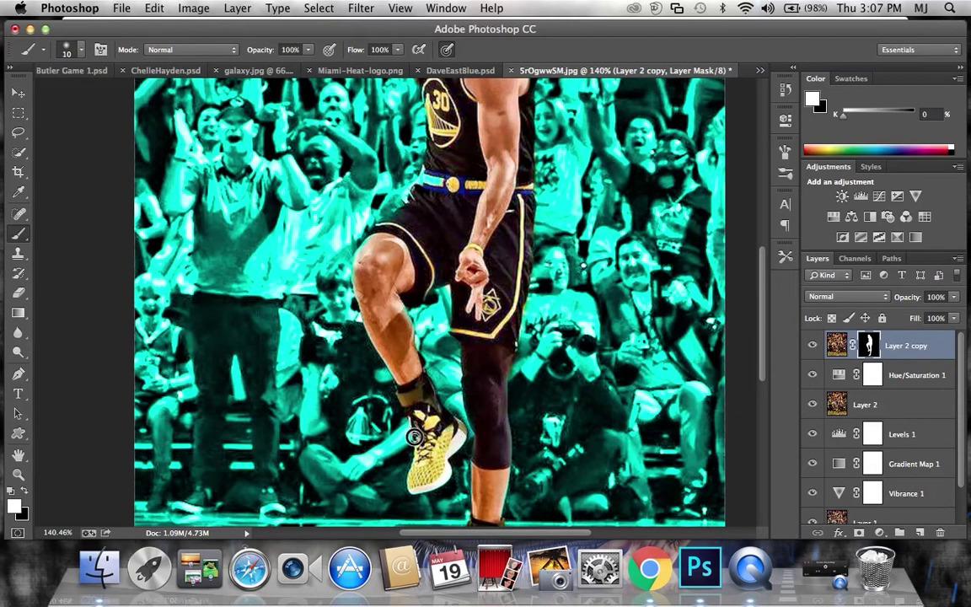
Step: Create an empty Layer 3 above the player and set its blend mode to Saturation
{"action": "scroll", "coordinate": [414, 436], "scroll_direction": "up", "scroll_amount": 3}
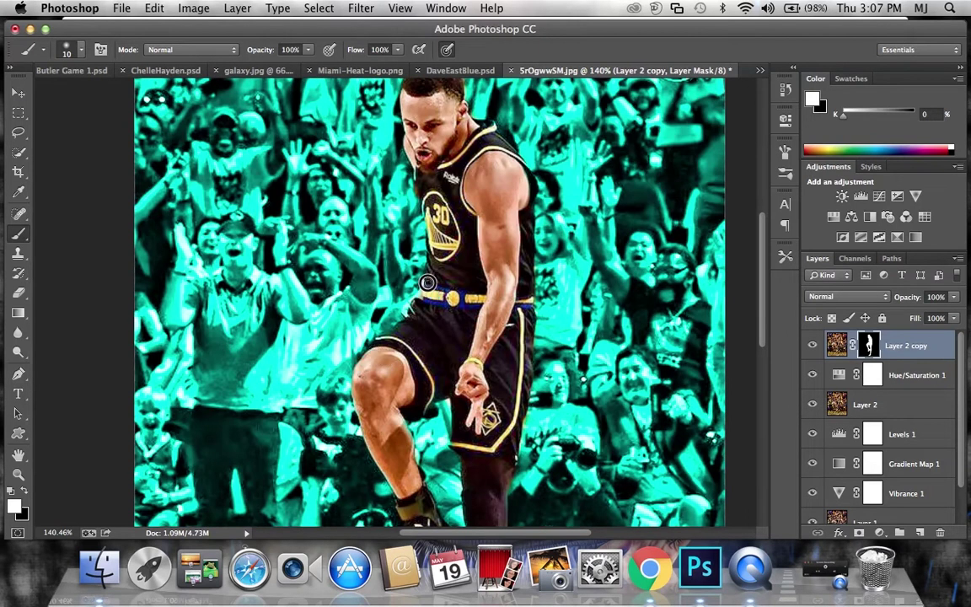
{"action": "scroll", "coordinate": [428, 282], "scroll_direction": "up", "scroll_amount": 1}
{"action": "scroll", "coordinate": [416, 183], "scroll_direction": "up", "scroll_amount": 1}
{"action": "scroll", "coordinate": [417, 183], "scroll_direction": "down", "scroll_amount": 5}
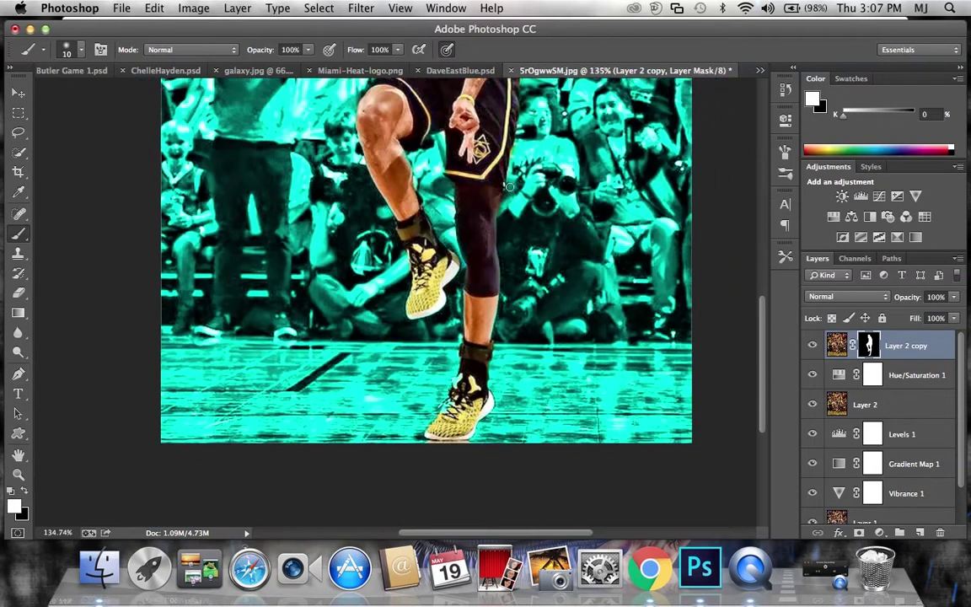
{"action": "scroll", "coordinate": [509, 187], "scroll_direction": "down", "scroll_amount": 1}
{"action": "key", "text": "ctrl+shift+alt+n"}
{"action": "left_click", "coordinate": [412, 172], "text": "alt"}
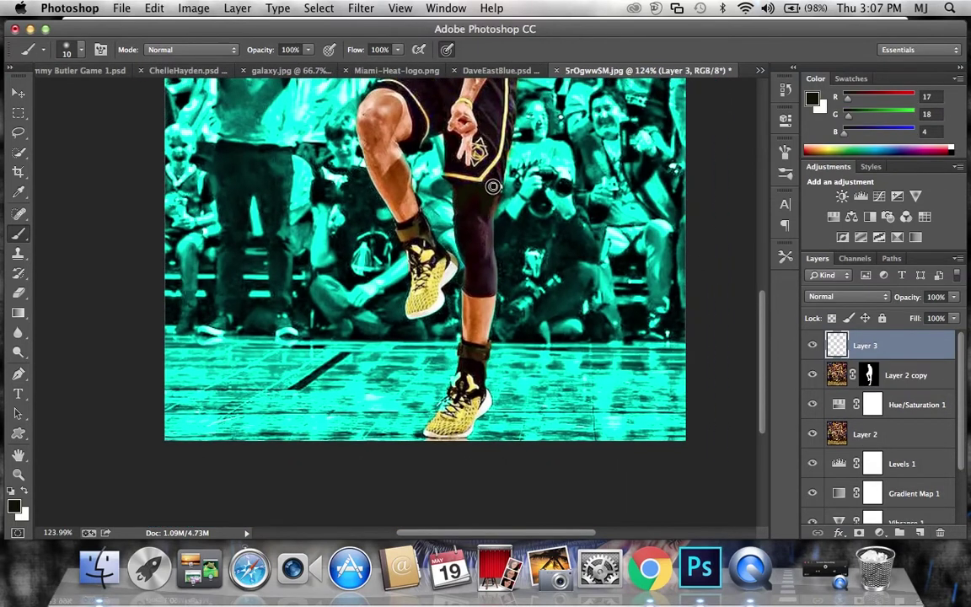
{"action": "left_click", "coordinate": [834, 297]}
{"action": "left_click", "coordinate": [834, 297]}
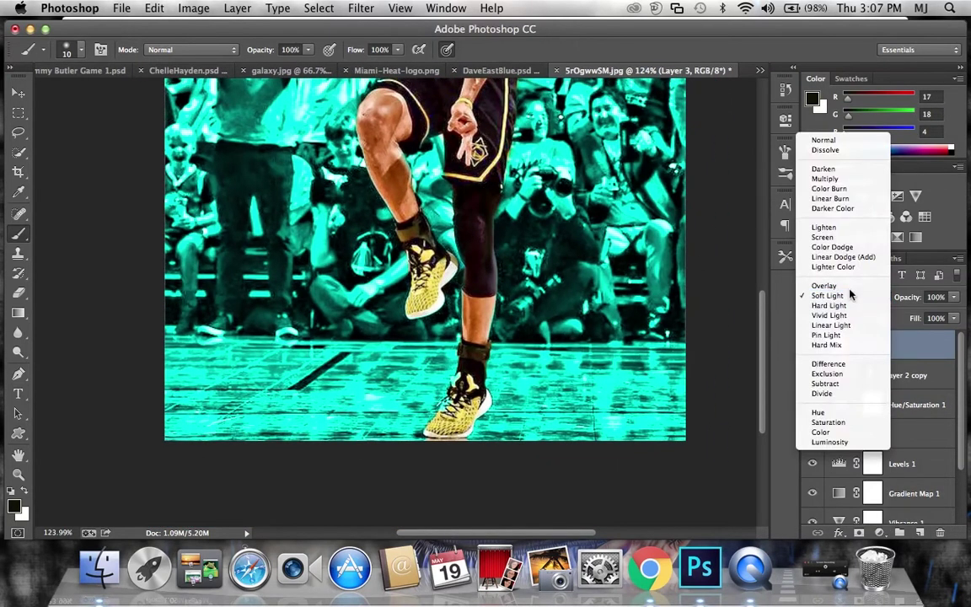
{"action": "left_click", "coordinate": [759, 390]}
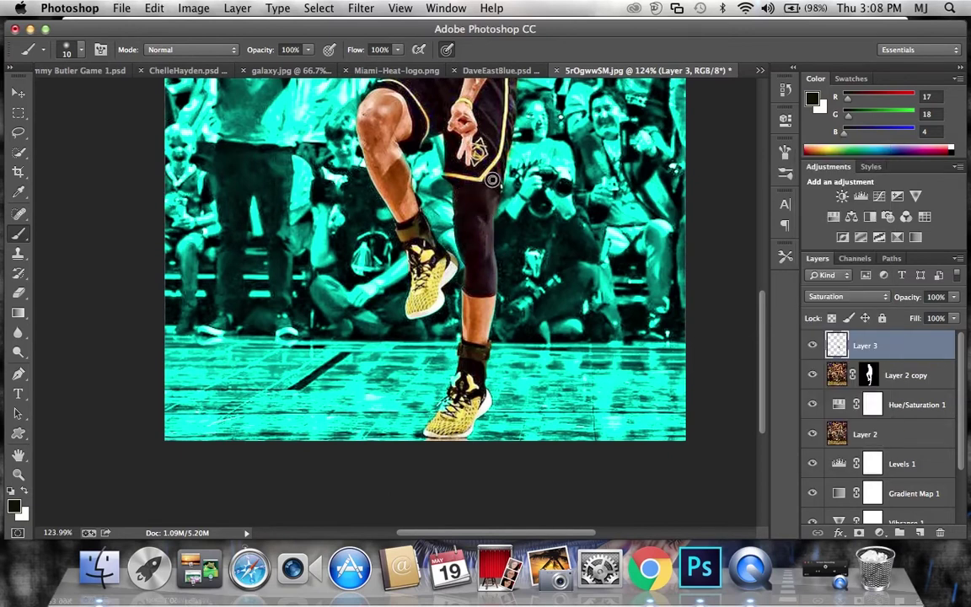
{"action": "scroll", "coordinate": [478, 262], "scroll_direction": "up", "scroll_amount": 10}
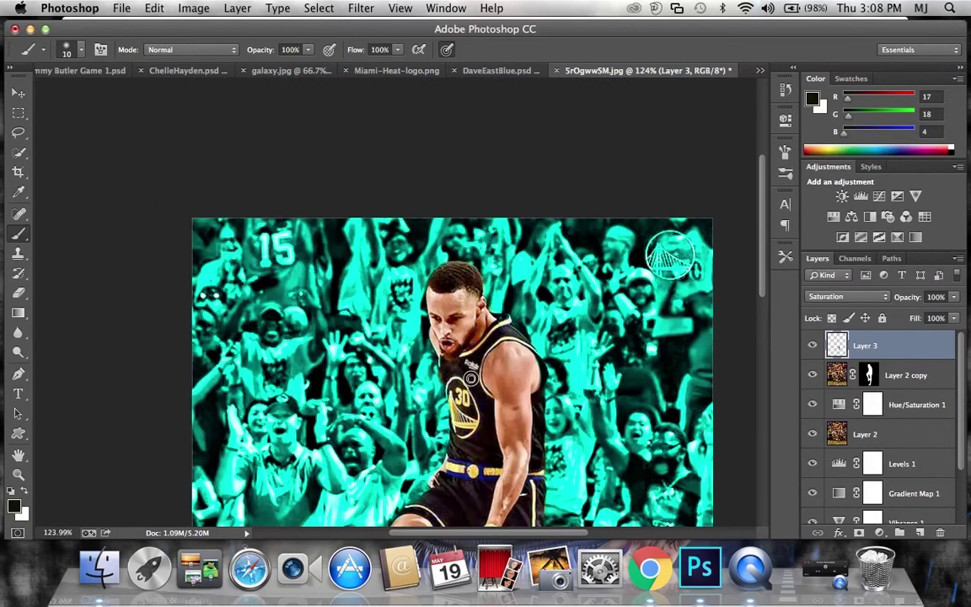
{"action": "scroll", "coordinate": [527, 436], "scroll_direction": "down", "scroll_amount": 5}
Step: Bring the water splash into the composite with Normal blending, beneath the player at his feet
{"action": "key", "text": "v"}
{"action": "left_click", "coordinate": [590, 71]}
{"action": "mouse_move", "coordinate": [422, 134]}
{"action": "left_mouse_down"}
{"action": "mouse_move", "coordinate": [462, 76]}
{"action": "mouse_move", "coordinate": [497, 253]}
{"action": "left_mouse_up"}
{"action": "left_click", "coordinate": [847, 296]}
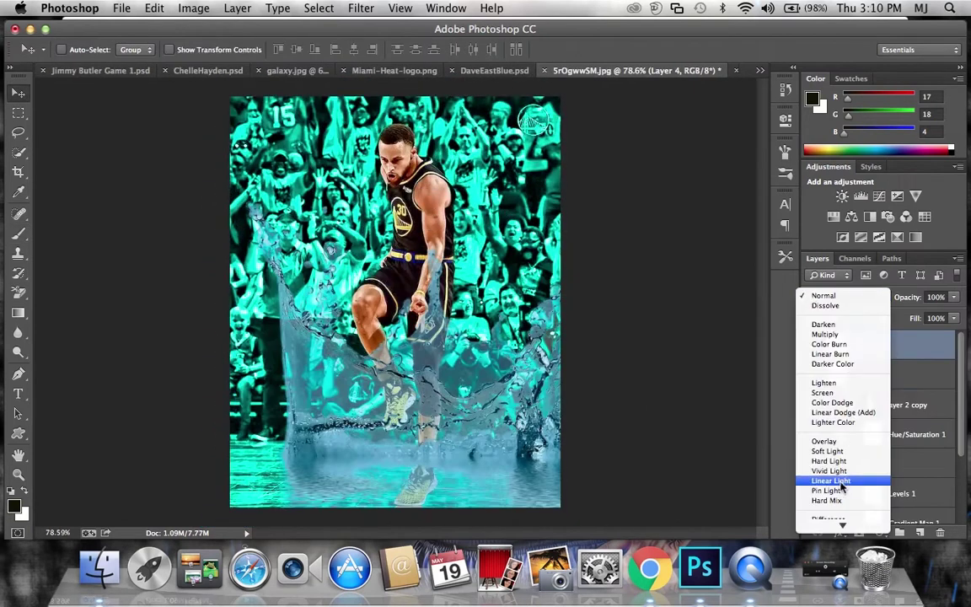
{"action": "left_click", "coordinate": [840, 466]}
{"action": "left_click", "coordinate": [847, 296]}
{"action": "left_click", "coordinate": [809, 135]}
{"action": "left_click_drag", "start_coordinate": [889, 345], "coordinate": [885, 419]}
{"action": "left_click_drag", "start_coordinate": [503, 347], "coordinate": [472, 396]}
Step: Resize the splash around the player's feet, adjusting its sides and raising its top
{"action": "left_click", "coordinate": [171, 49]}
{"action": "left_click_drag", "start_coordinate": [436, 351], "coordinate": [434, 371]}
{"action": "left_click_drag", "start_coordinate": [210, 406], "coordinate": [228, 406]}
{"action": "mouse_move", "coordinate": [639, 405]}
{"action": "left_mouse_down"}
{"action": "mouse_move", "coordinate": [613, 405]}
{"action": "mouse_move", "coordinate": [628, 405]}
{"action": "left_mouse_up"}
{"action": "left_click_drag", "start_coordinate": [414, 257], "coordinate": [419, 238]}
{"action": "key", "text": "Return"}
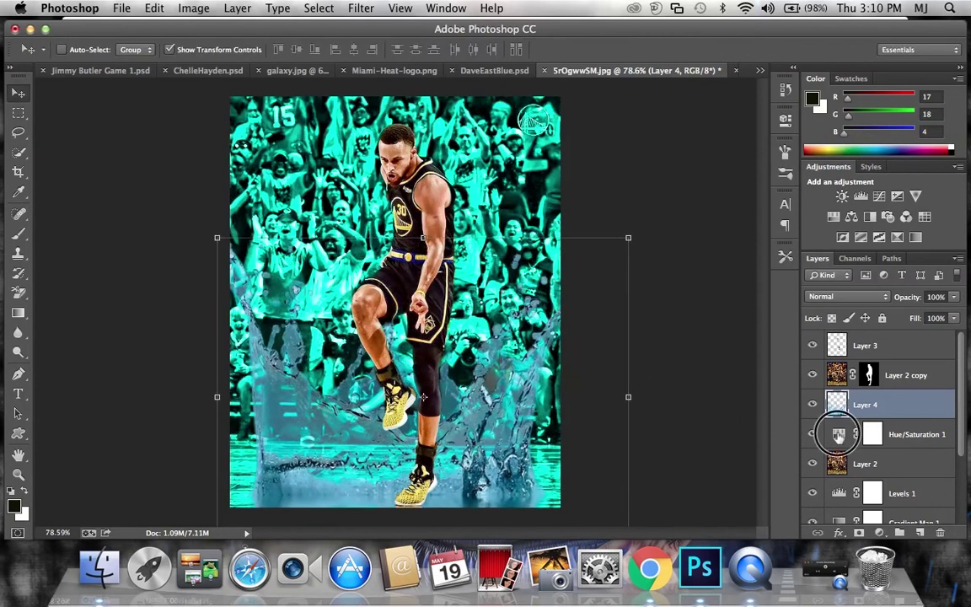
Step: Return the crowd to grey and boost the splash to Saturation +100, Lightness +11
{"action": "double_click", "coordinate": [838, 434]}
{"action": "left_click", "coordinate": [865, 404]}
{"action": "left_click", "coordinate": [193, 7]}
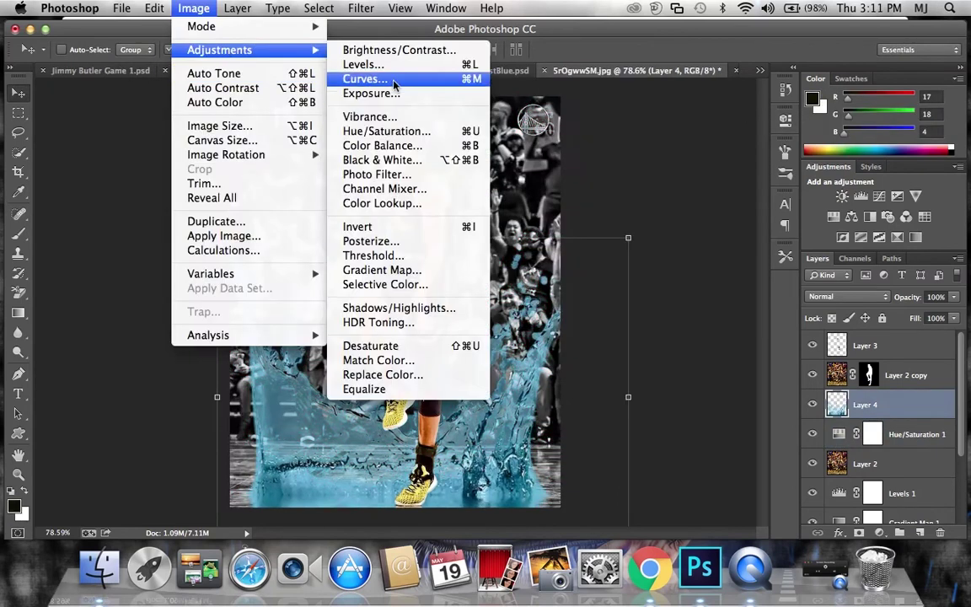
{"action": "left_click", "coordinate": [386, 131]}
{"action": "left_click_drag", "start_coordinate": [751, 221], "coordinate": [822, 227]}
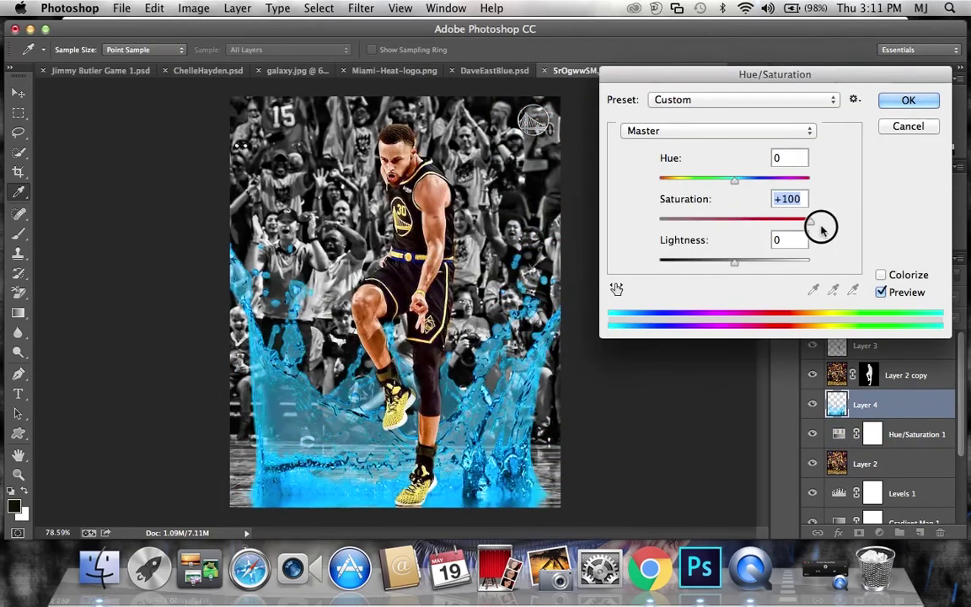
{"action": "mouse_move", "coordinate": [734, 262]}
{"action": "left_mouse_down"}
{"action": "mouse_move", "coordinate": [755, 262]}
{"action": "mouse_move", "coordinate": [712, 262]}
{"action": "mouse_move", "coordinate": [757, 262]}
{"action": "mouse_move", "coordinate": [710, 267]}
{"action": "left_mouse_up"}
{"action": "key", "text": "Return"}
Step: Try stretching the splash taller, cancel the transform, and reselect the player's masked layer
{"action": "key", "text": "ctrl+t"}
{"action": "mouse_move", "coordinate": [384, 237]}
{"action": "left_mouse_down"}
{"action": "mouse_move", "coordinate": [385, 135]}
{"action": "mouse_move", "coordinate": [388, 189]}
{"action": "left_mouse_up"}
{"action": "left_click", "coordinate": [15, 93]}
{"action": "key", "text": "Escape"}
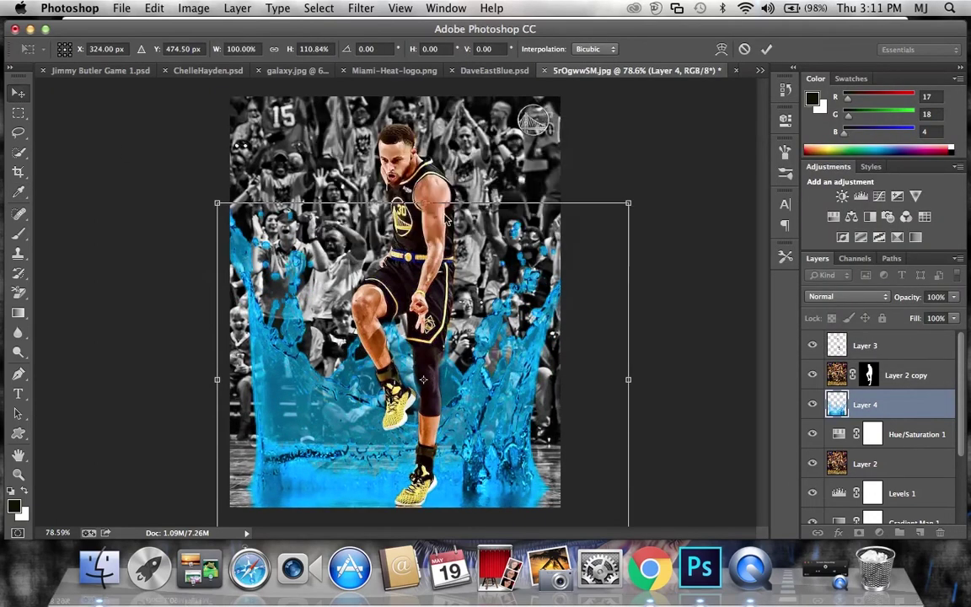
{"action": "key", "text": "Escape"}
{"action": "left_click", "coordinate": [898, 375]}
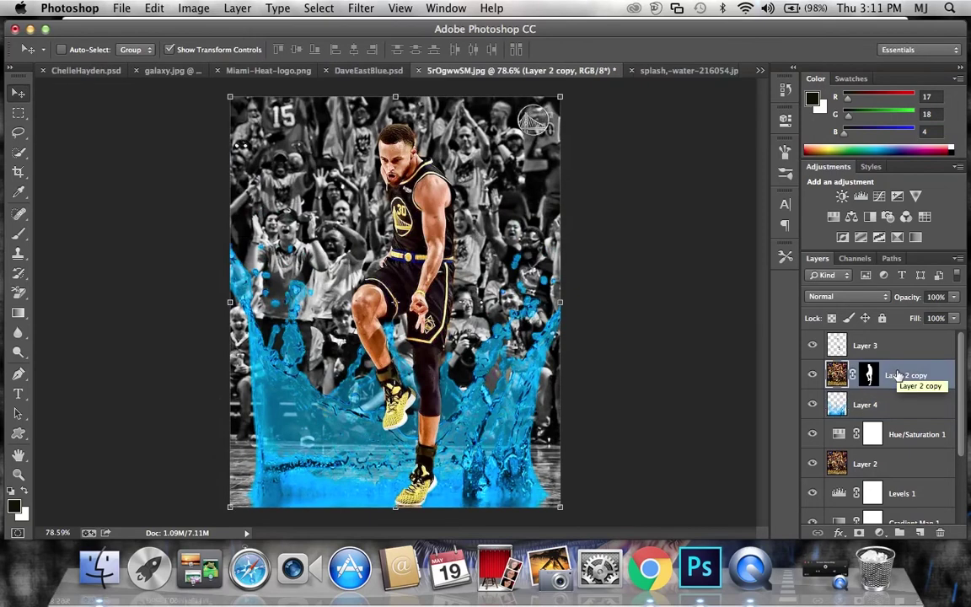
Step: Bring the underwater image into the composite, stretched and positioned to fill the canvas
{"action": "left_click_drag", "start_coordinate": [895, 404], "coordinate": [898, 378]}
{"action": "key", "text": "ctrl+z"}
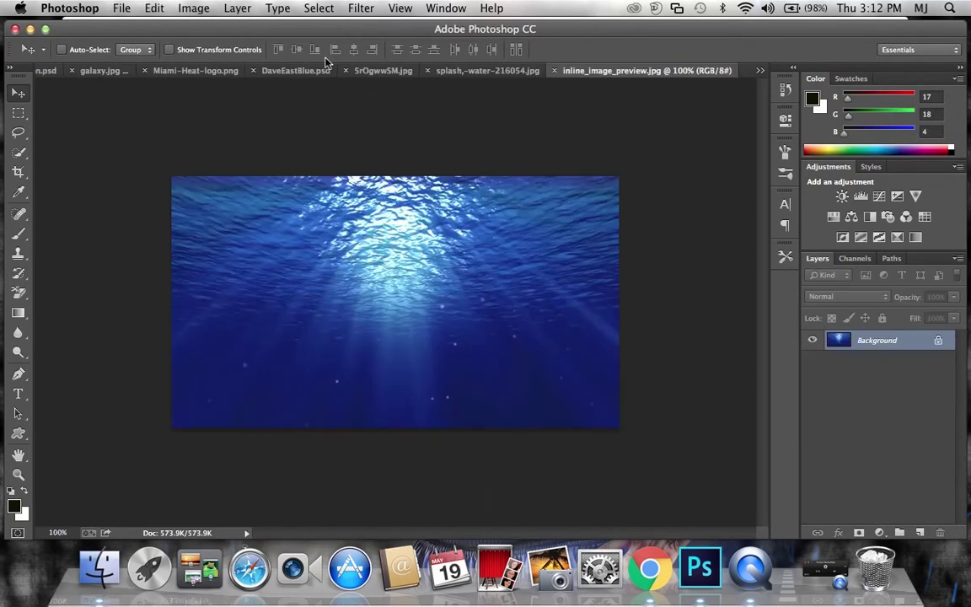
{"action": "left_click_drag", "start_coordinate": [396, 253], "coordinate": [368, 183]}
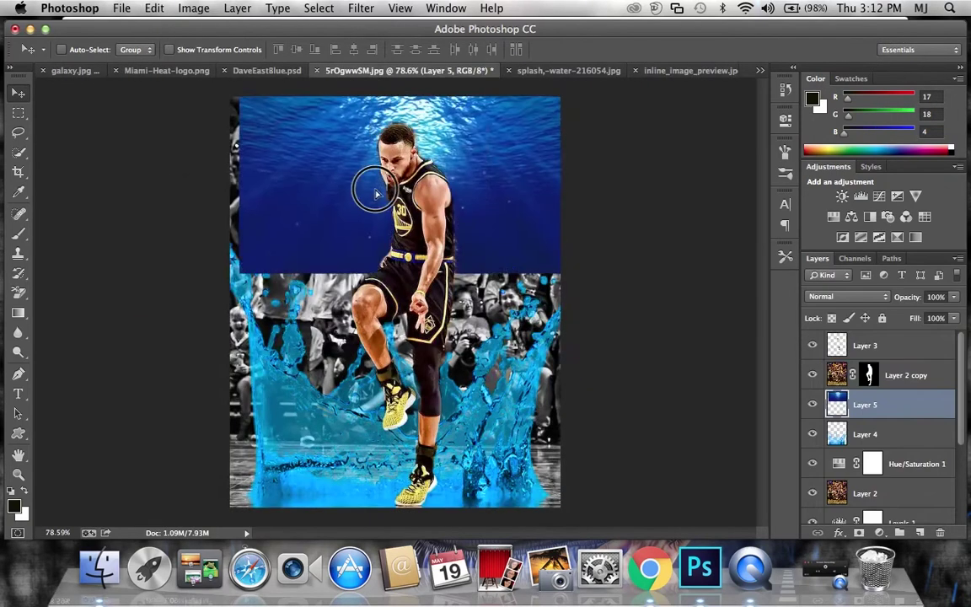
{"action": "left_click", "coordinate": [171, 49]}
{"action": "left_click_drag", "start_coordinate": [395, 295], "coordinate": [433, 510]}
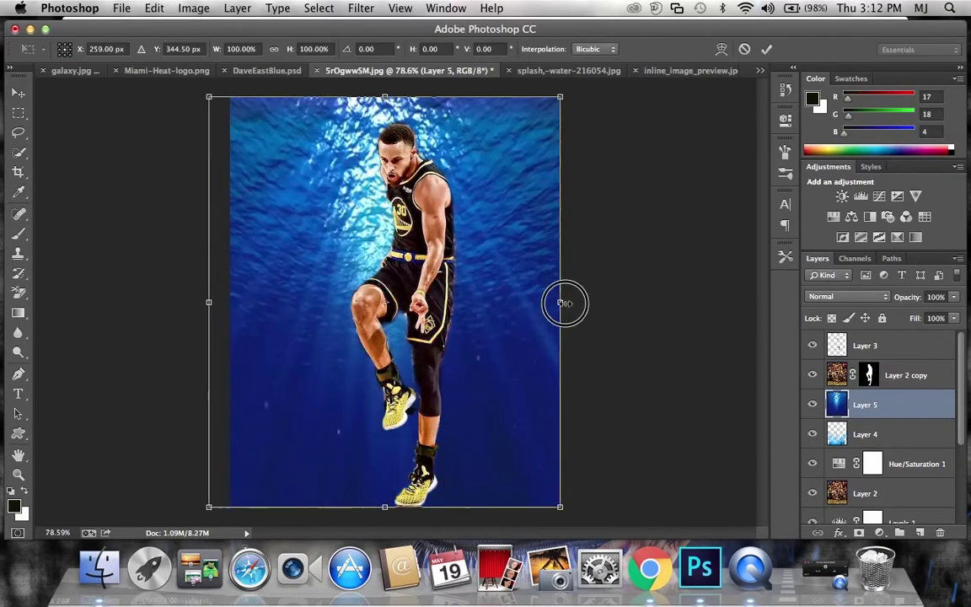
{"action": "left_click_drag", "start_coordinate": [564, 299], "coordinate": [540, 292]}
Step: Blend the underwater layer in Overlay and the blue layer in Hard Light, toggling it to compare
{"action": "left_click", "coordinate": [847, 296]}
{"action": "left_click", "coordinate": [836, 447]}
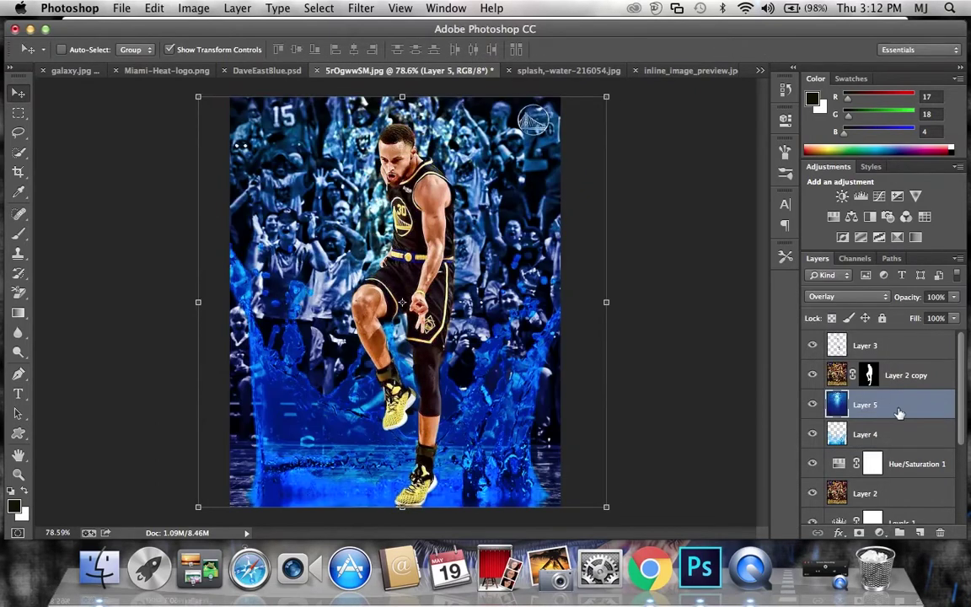
{"action": "left_click", "coordinate": [812, 405]}
{"action": "left_click", "coordinate": [812, 404]}
{"action": "left_click", "coordinate": [847, 296]}
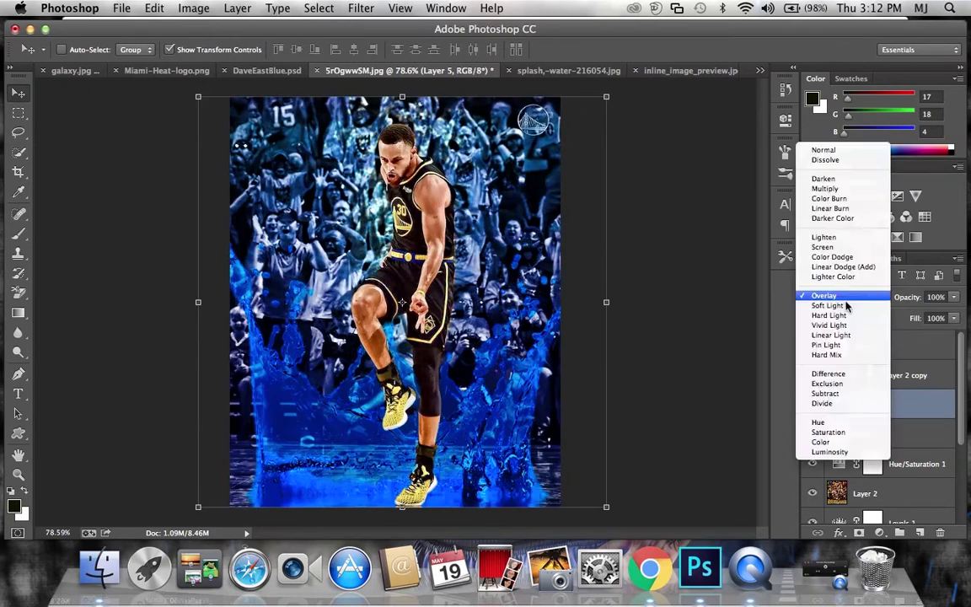
{"action": "left_click", "coordinate": [848, 318]}
Step: Try Linear Light and Pin Light on the blue layer before returning to Hard Light
{"action": "left_click", "coordinate": [847, 296]}
{"action": "left_click", "coordinate": [850, 306]}
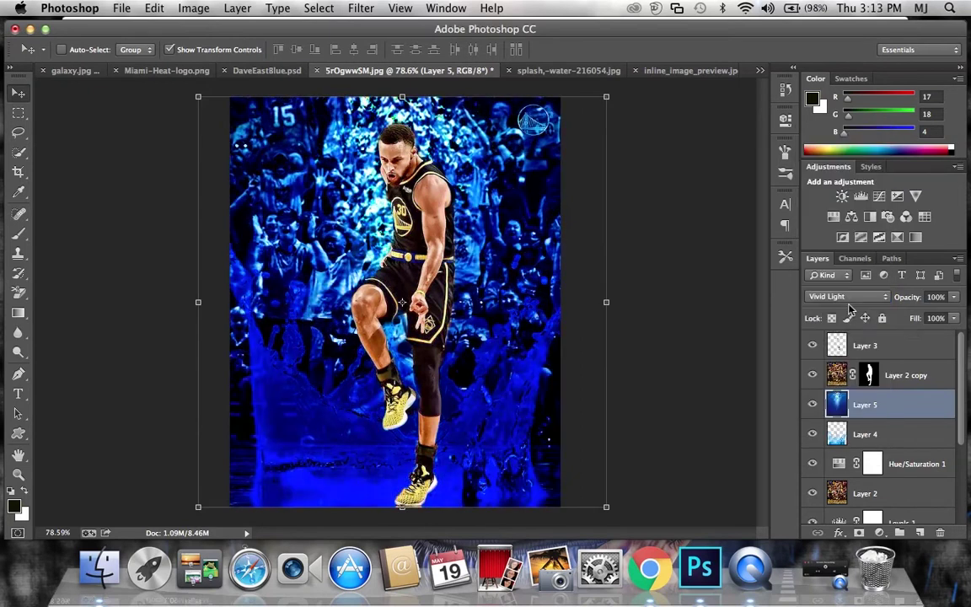
{"action": "left_click", "coordinate": [847, 297]}
{"action": "left_click", "coordinate": [849, 308]}
{"action": "left_click", "coordinate": [847, 296]}
{"action": "left_click", "coordinate": [849, 309]}
{"action": "left_click", "coordinate": [847, 296]}
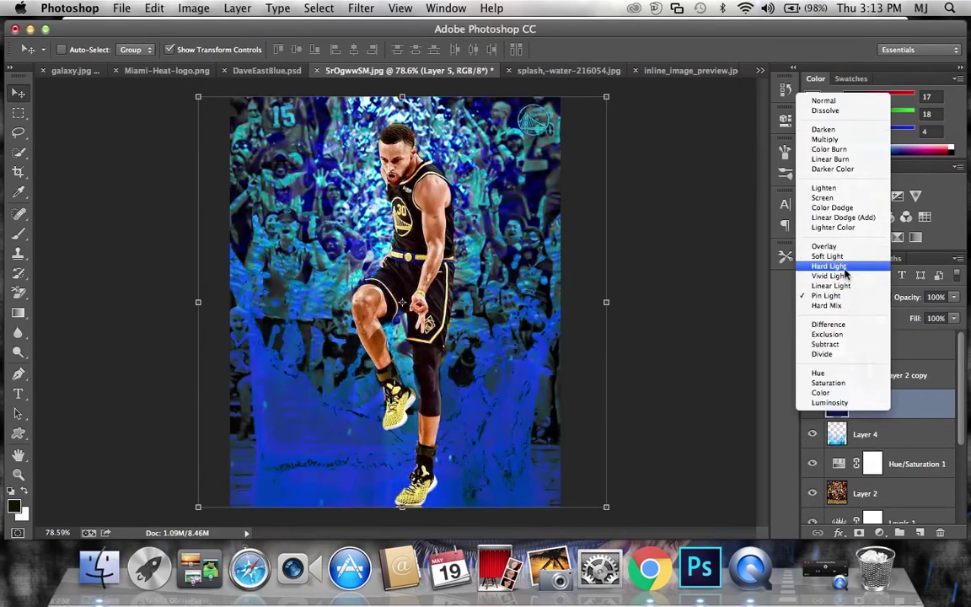
{"action": "left_click", "coordinate": [847, 272]}
Step: Compare Multiply, Overlay and Vivid Light on the blue layer, settling on Hard Light
{"action": "left_click", "coordinate": [847, 297]}
{"action": "left_click", "coordinate": [843, 168]}
{"action": "left_click", "coordinate": [847, 297]}
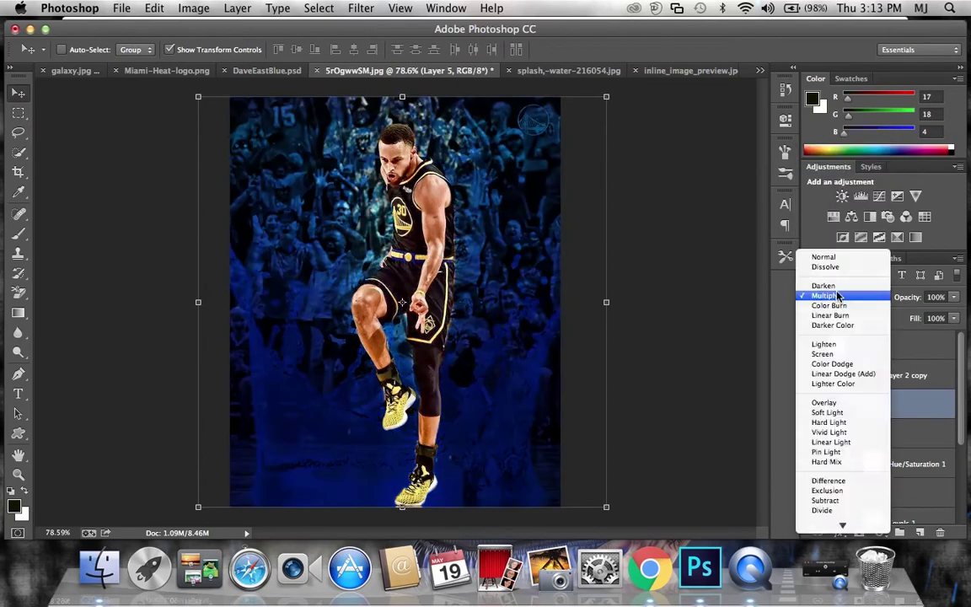
{"action": "left_click", "coordinate": [845, 397]}
{"action": "left_click", "coordinate": [847, 296]}
{"action": "left_click", "coordinate": [853, 319]}
{"action": "left_click", "coordinate": [847, 296]}
{"action": "left_click", "coordinate": [850, 307]}
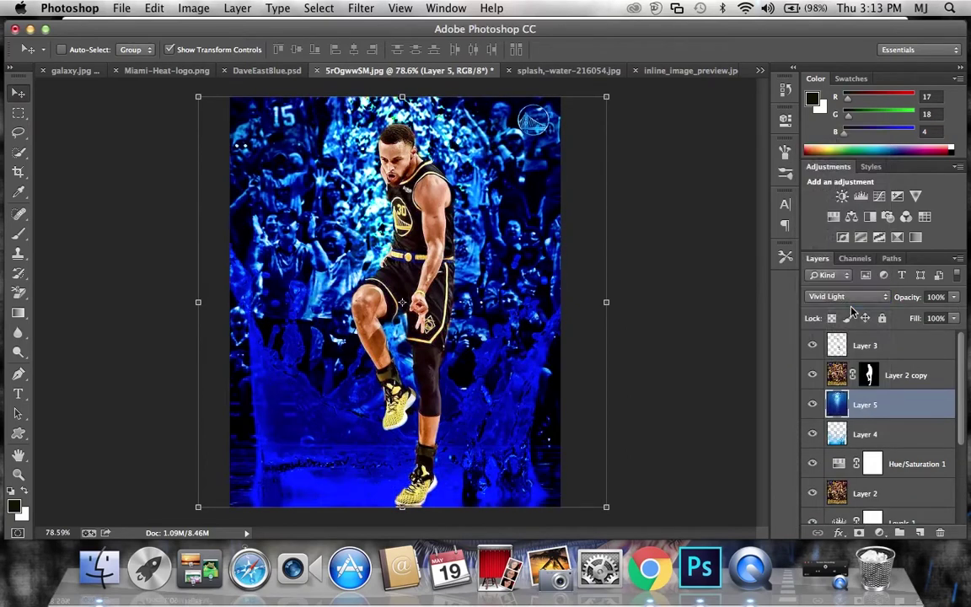
{"action": "left_click", "coordinate": [847, 297]}
{"action": "left_click", "coordinate": [849, 286]}
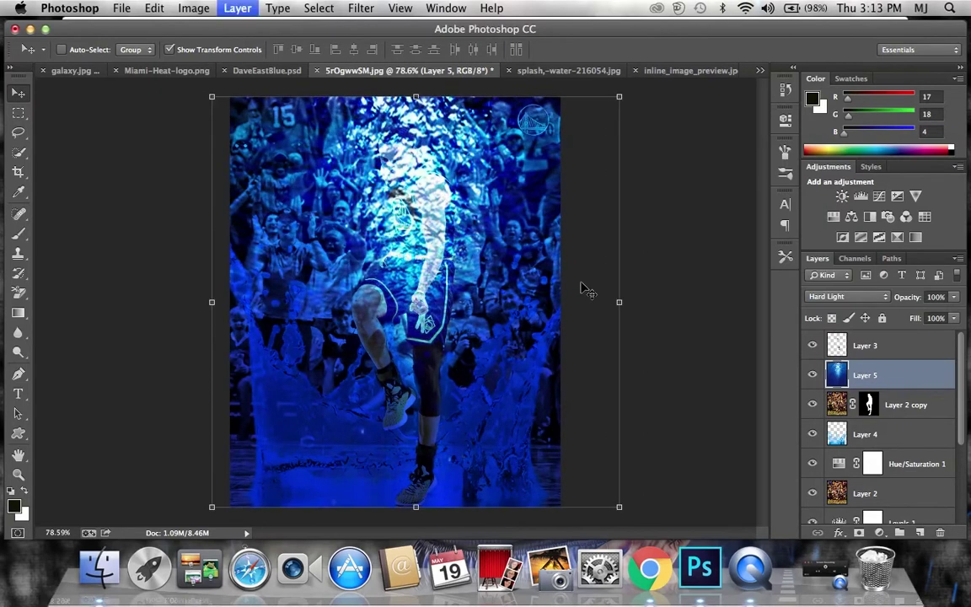
{"action": "key", "text": "ctrl+j"}
{"action": "right_click", "coordinate": [18, 291]}
{"action": "left_click", "coordinate": [81, 288]}
{"action": "left_click", "coordinate": [80, 50]}
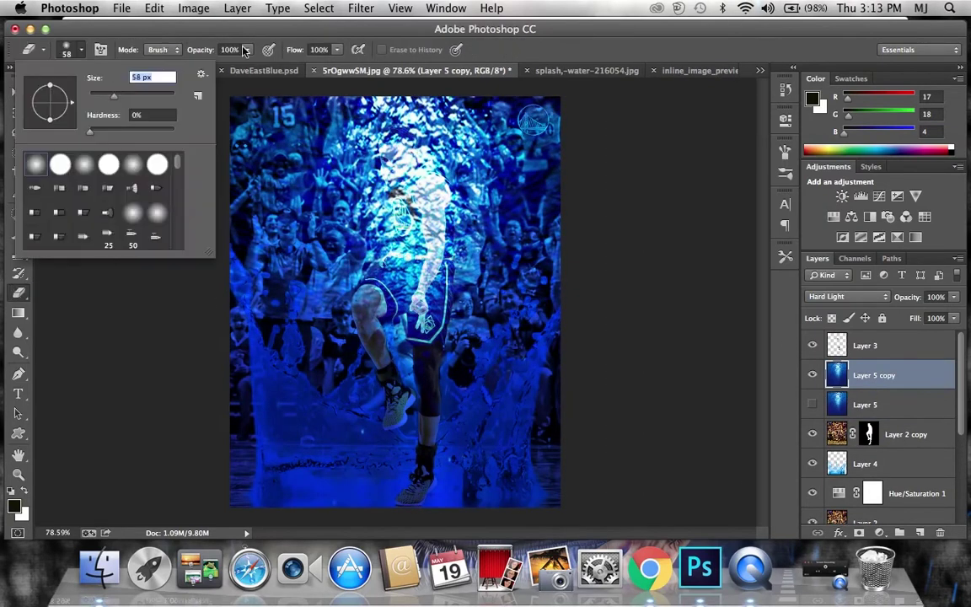
{"action": "left_click_drag", "start_coordinate": [388, 179], "coordinate": [380, 210]}
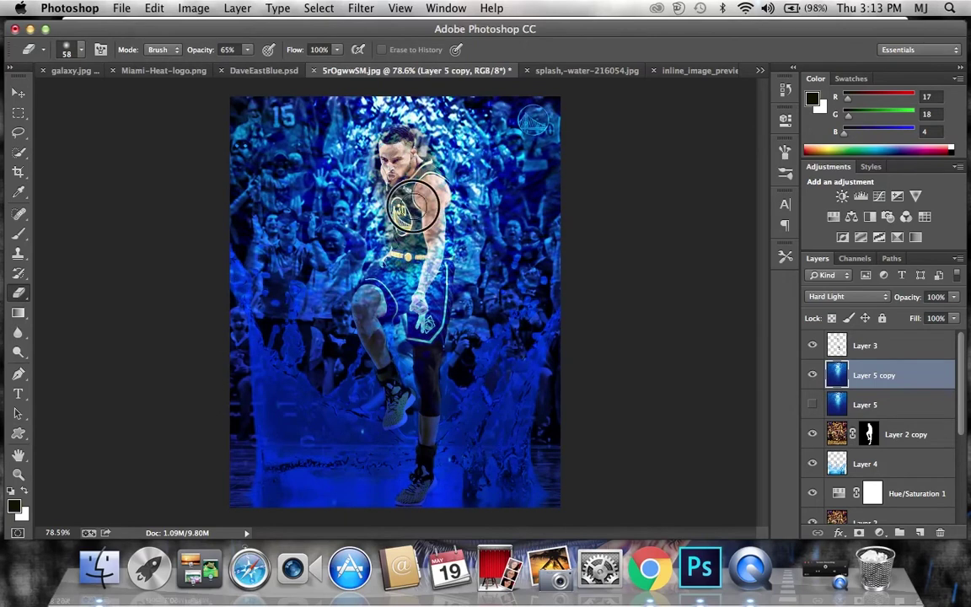
{"action": "key", "text": "ctrl+comma"}
{"action": "key", "text": "ctrl+comma"}
{"action": "key", "text": "b"}
{"action": "right_click", "coordinate": [411, 190]}
{"action": "key", "text": "Escape"}
{"action": "left_click", "coordinate": [154, 7]}
{"action": "left_click", "coordinate": [193, 53]}
{"action": "left_click", "coordinate": [859, 533]}
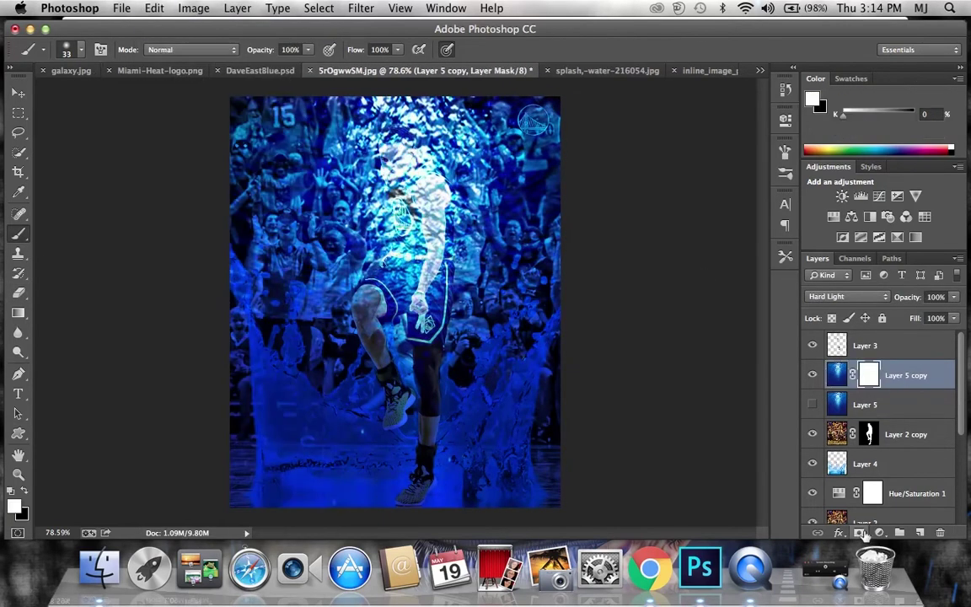
{"action": "left_click", "coordinate": [153, 8]}
{"action": "key", "text": "x"}
{"action": "left_click_drag", "start_coordinate": [366, 203], "coordinate": [359, 135]}
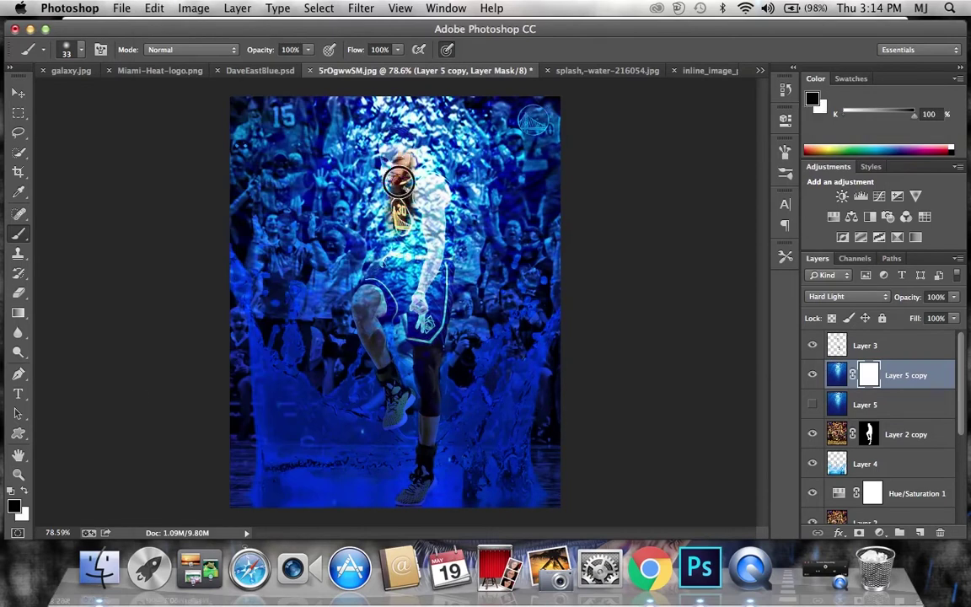
{"action": "key", "text": "ctrl+plus"}
{"action": "scroll", "coordinate": [364, 142], "scroll_direction": "up", "scroll_amount": 1}
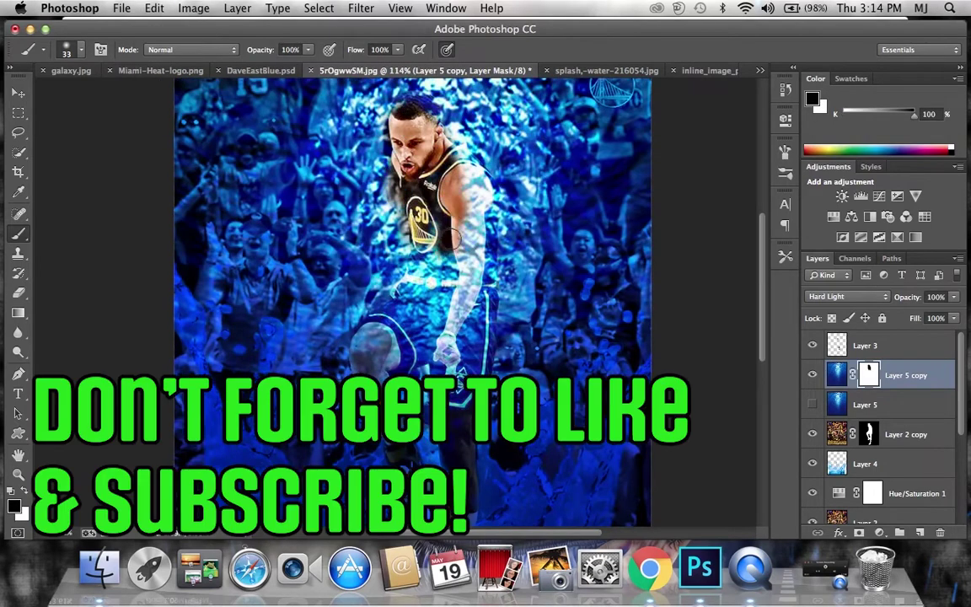
{"action": "left_click", "coordinate": [812, 375]}
{"action": "left_click", "coordinate": [812, 375]}
{"action": "type", "text": "24"}
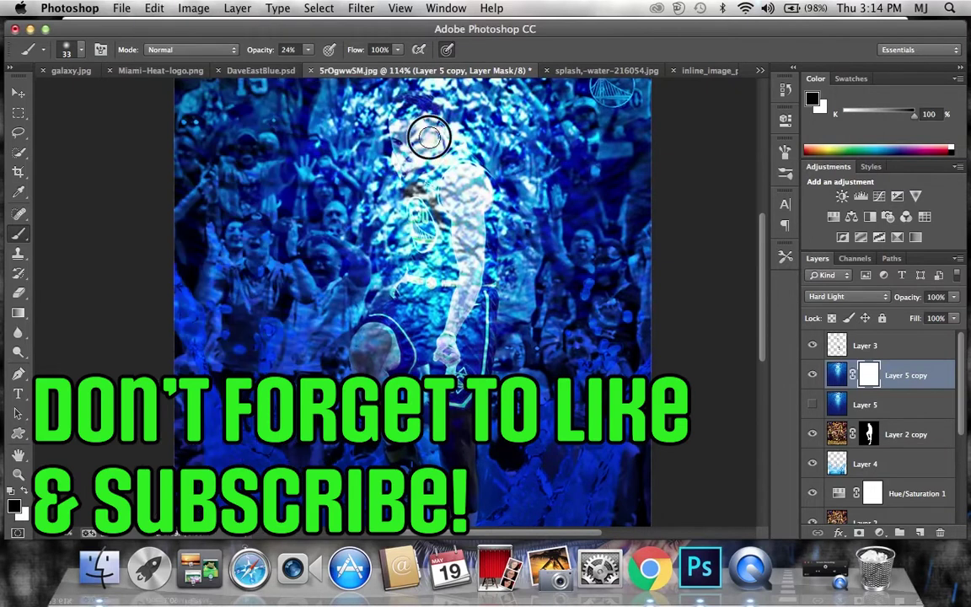
{"action": "left_click_drag", "start_coordinate": [309, 55], "coordinate": [324, 61]}
{"action": "mouse_move", "coordinate": [383, 134]}
{"action": "left_mouse_down"}
{"action": "mouse_move", "coordinate": [416, 129]}
{"action": "mouse_move", "coordinate": [419, 189]}
{"action": "left_mouse_up"}
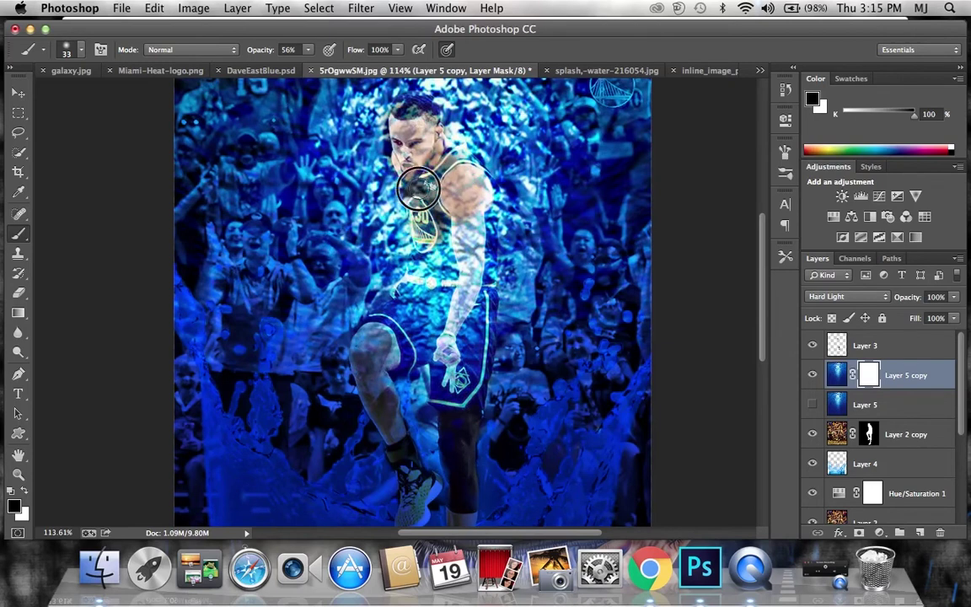
{"action": "left_click_drag", "start_coordinate": [436, 250], "coordinate": [484, 230]}
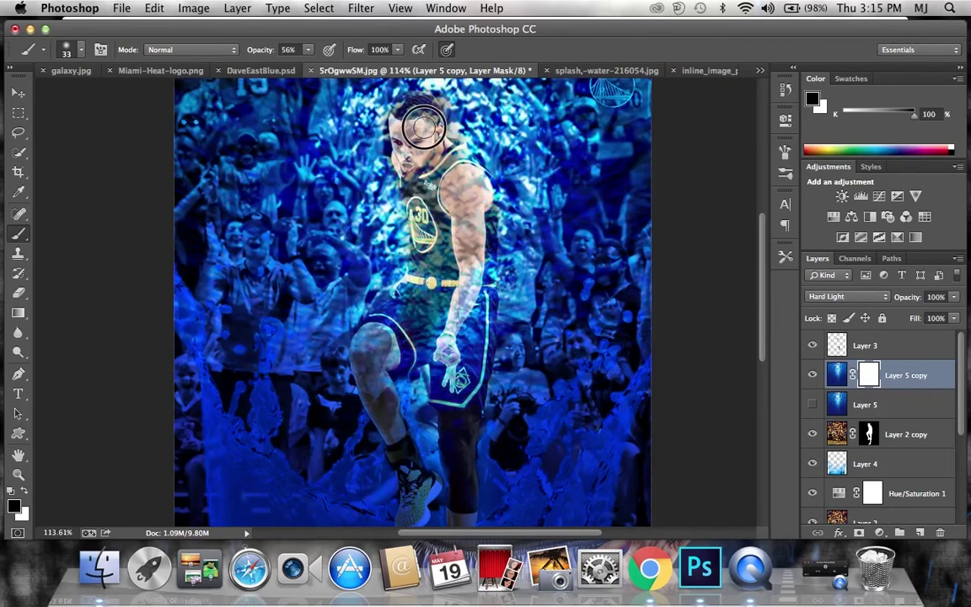
{"action": "key", "text": "ctrl+e"}
{"action": "key", "text": "ctrl+j"}
{"action": "left_click", "coordinate": [813, 375]}
{"action": "left_click", "coordinate": [813, 375]}
{"action": "key", "text": "ctrl+0"}
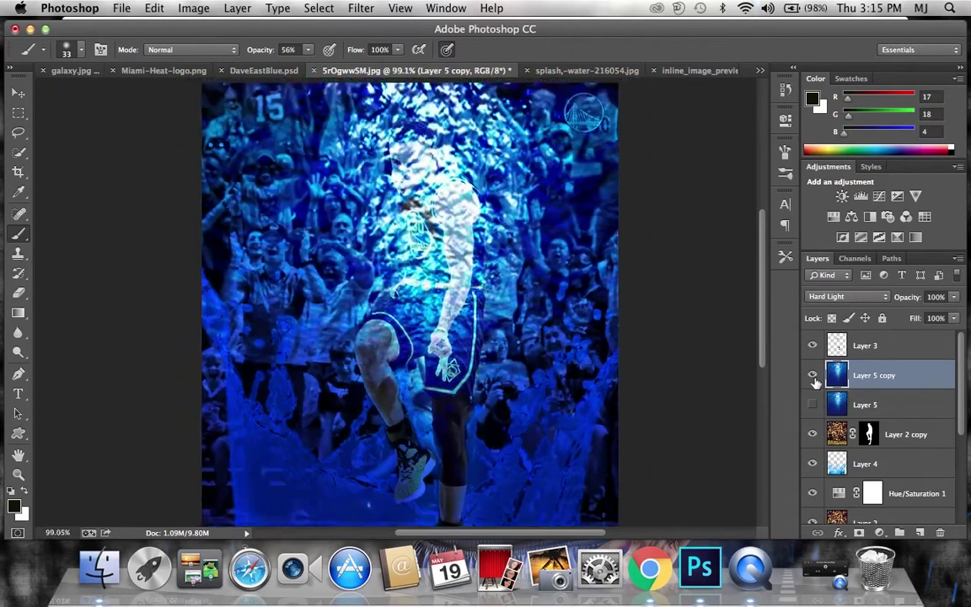
{"action": "scroll", "coordinate": [354, 295], "scroll_direction": "down", "scroll_amount": 5}
{"action": "key", "text": "v"}
{"action": "left_click_drag", "start_coordinate": [422, 329], "coordinate": [447, 160]}
{"action": "left_click_drag", "start_coordinate": [402, 319], "coordinate": [426, 494]}
{"action": "key", "text": "Return"}
{"action": "scroll", "coordinate": [543, 381], "scroll_direction": "up", "scroll_amount": 3}
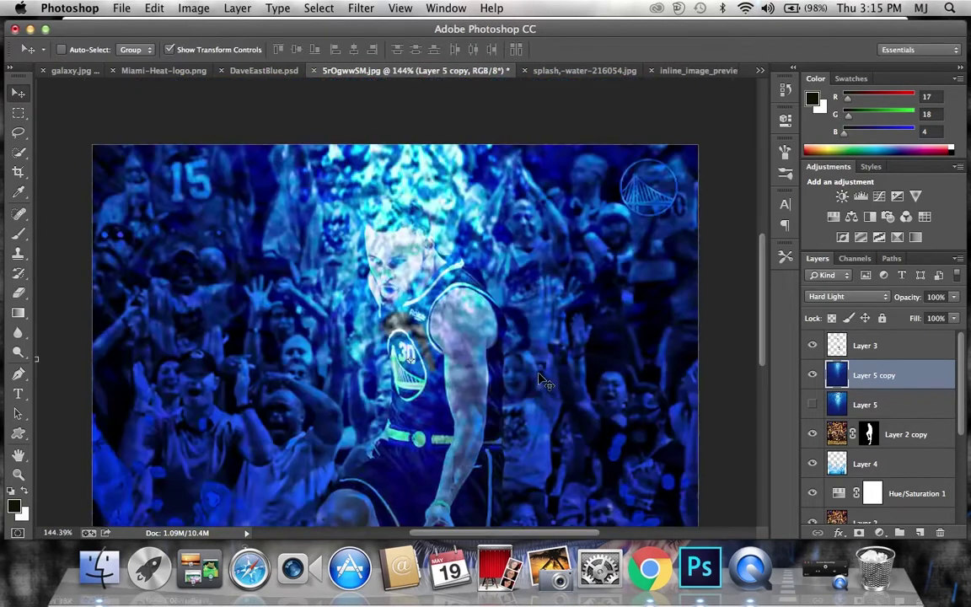
{"action": "key", "text": "b"}
{"action": "left_click", "coordinate": [879, 532]}
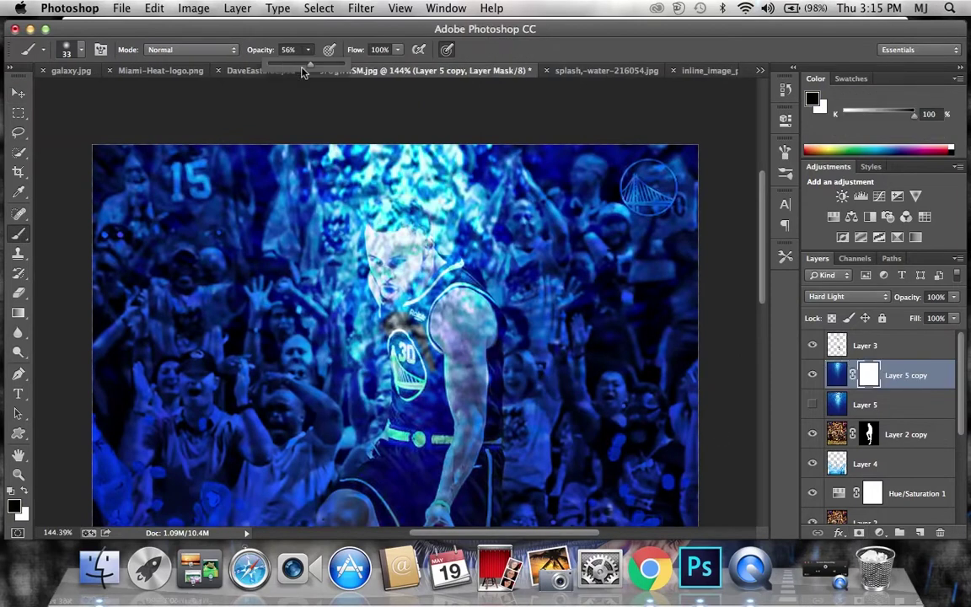
{"action": "left_click_drag", "start_coordinate": [303, 73], "coordinate": [290, 72]}
{"action": "mouse_move", "coordinate": [390, 265]}
{"action": "left_mouse_down"}
{"action": "mouse_move", "coordinate": [453, 292]}
{"action": "mouse_move", "coordinate": [431, 321]}
{"action": "mouse_move", "coordinate": [415, 218]}
{"action": "mouse_move", "coordinate": [399, 232]}
{"action": "left_mouse_up"}
{"action": "mouse_move", "coordinate": [464, 285]}
{"action": "left_mouse_down"}
{"action": "mouse_move", "coordinate": [405, 202]}
{"action": "mouse_move", "coordinate": [381, 236]}
{"action": "left_mouse_up"}
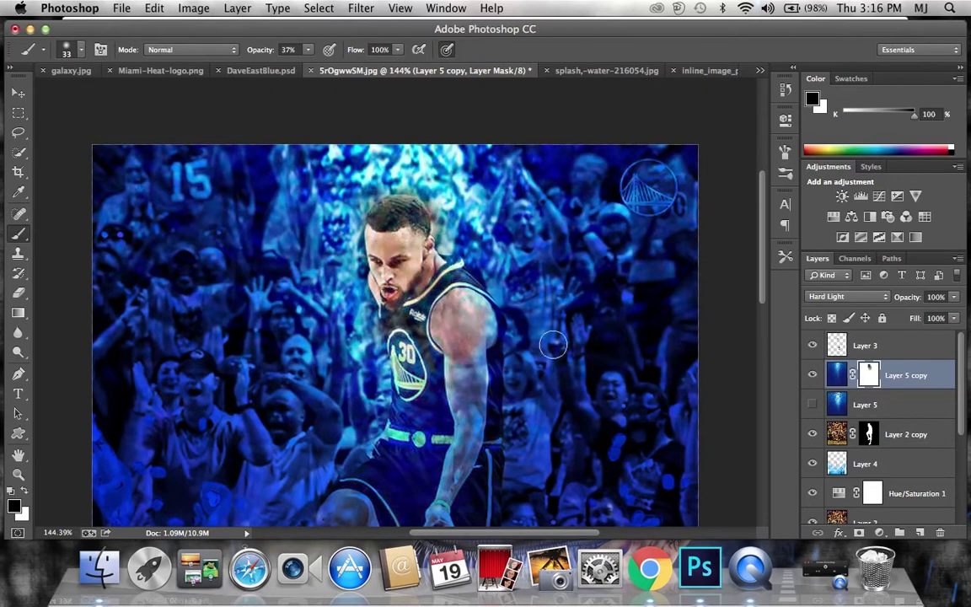
{"action": "left_click_drag", "start_coordinate": [295, 64], "coordinate": [291, 64]}
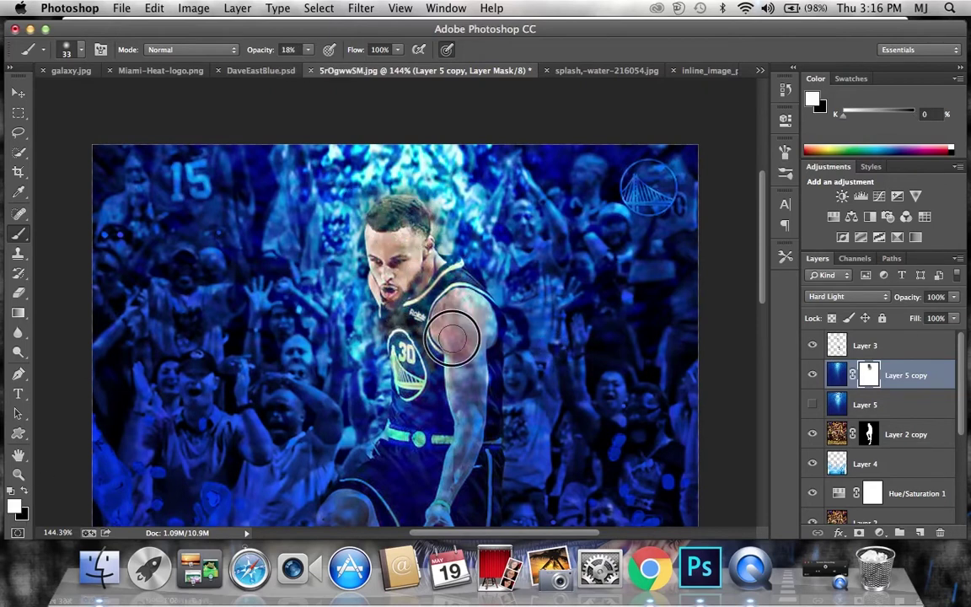
{"action": "left_click_drag", "start_coordinate": [415, 287], "coordinate": [427, 226]}
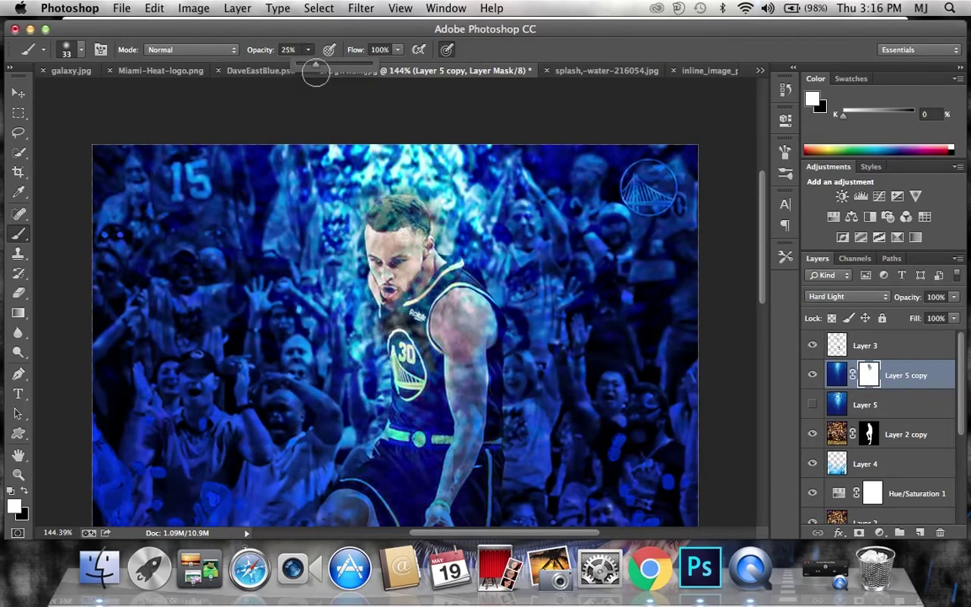
{"action": "scroll", "coordinate": [466, 315], "scroll_direction": "down", "scroll_amount": 3}
{"action": "scroll", "coordinate": [514, 317], "scroll_direction": "down", "scroll_amount": 2}
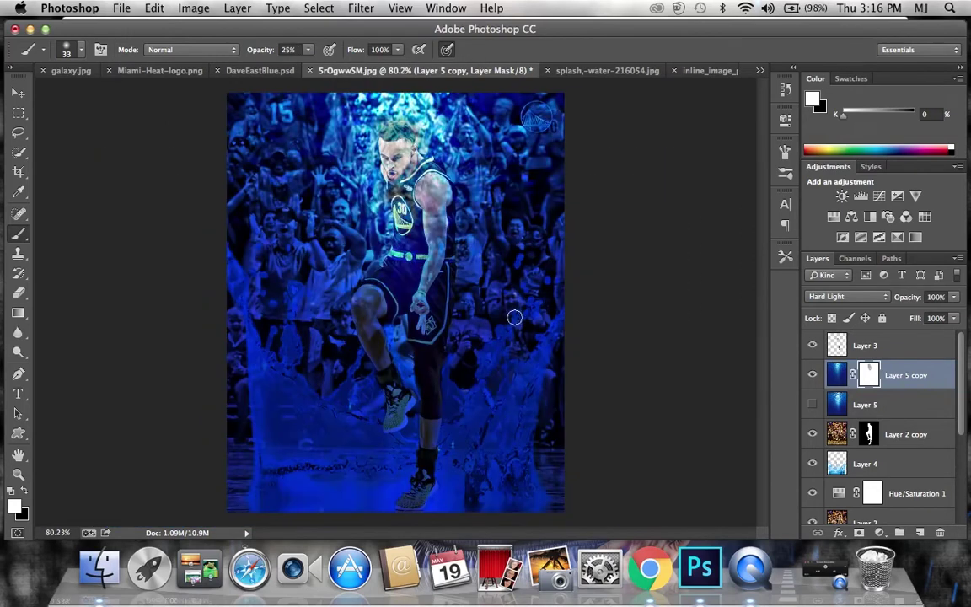
{"action": "left_click", "coordinate": [905, 434]}
{"action": "key", "text": "super+j"}
{"action": "left_click", "coordinate": [847, 297]}
{"action": "left_click", "coordinate": [834, 337]}
{"action": "scroll", "coordinate": [857, 297], "scroll_direction": "down", "scroll_amount": 10}
{"action": "scroll", "coordinate": [613, 264], "scroll_direction": "up", "scroll_amount": 3}
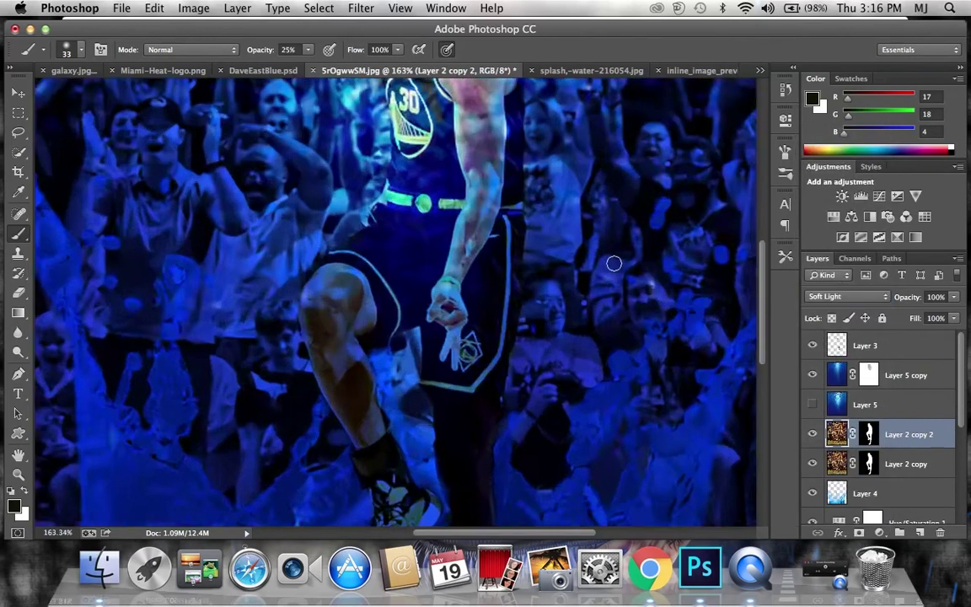
{"action": "scroll", "coordinate": [614, 264], "scroll_direction": "up", "scroll_amount": 1}
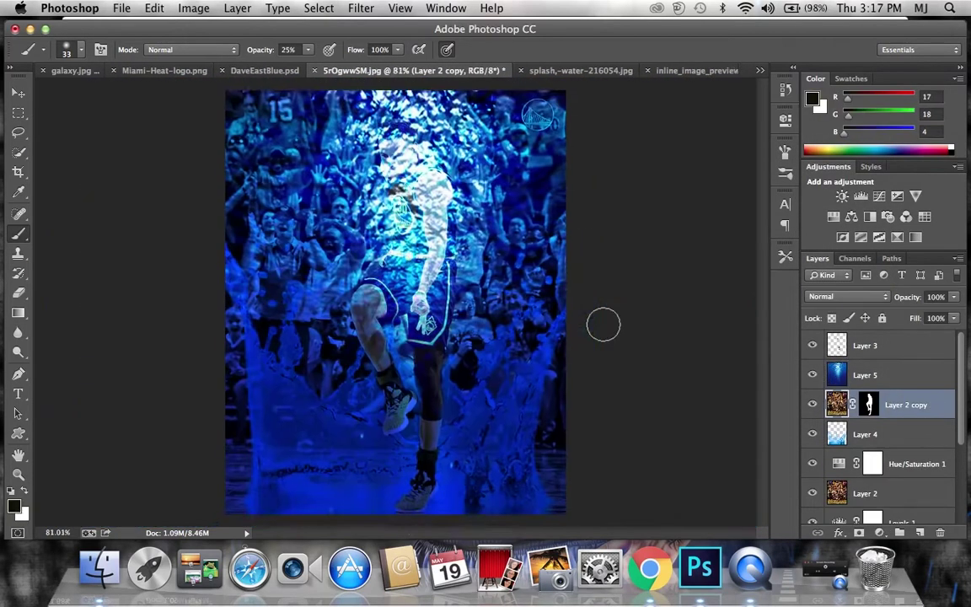
{"action": "scroll", "coordinate": [604, 326], "scroll_direction": "up", "scroll_amount": 1}
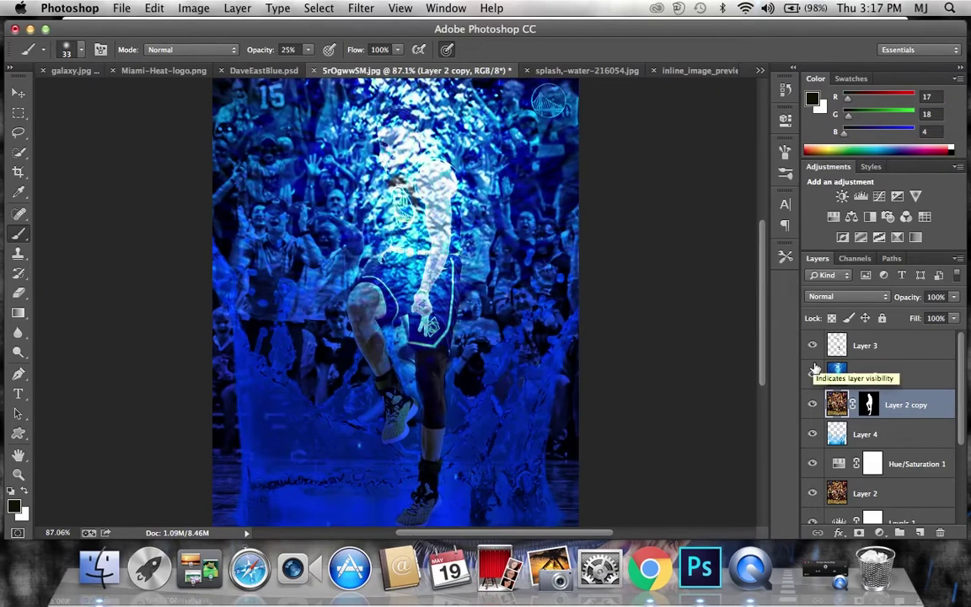
{"action": "left_click", "coordinate": [813, 371]}
{"action": "left_click", "coordinate": [813, 371]}
{"action": "left_click", "coordinate": [864, 375]}
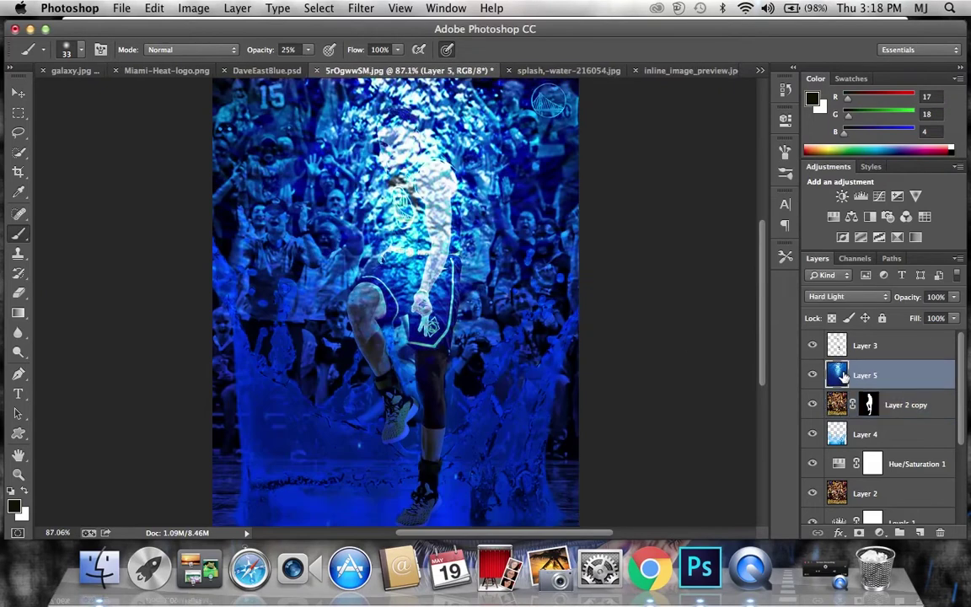
{"action": "key", "text": "ctrl+j"}
{"action": "left_click", "coordinate": [812, 405]}
{"action": "left_click", "coordinate": [834, 300]}
{"action": "left_click", "coordinate": [831, 281]}
Step: Try Screen, Linear Light and other darker blend modes on the blue copy
{"action": "left_click", "coordinate": [835, 297]}
{"action": "left_click", "coordinate": [837, 287]}
{"action": "left_click", "coordinate": [834, 297]}
{"action": "left_click", "coordinate": [837, 283]}
{"action": "left_click", "coordinate": [839, 297]}
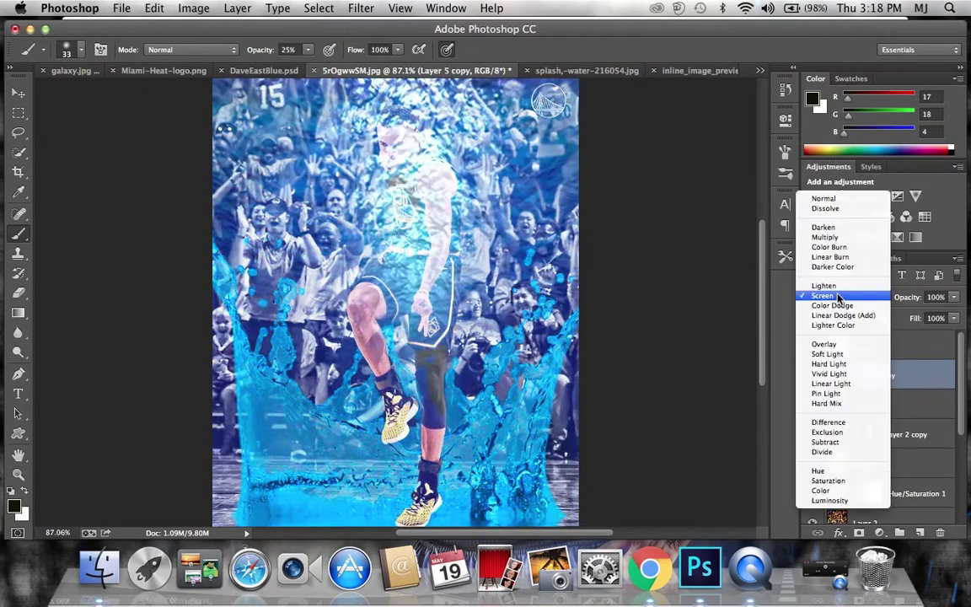
{"action": "left_click", "coordinate": [825, 237]}
{"action": "left_click", "coordinate": [847, 296]}
{"action": "left_click", "coordinate": [840, 315]}
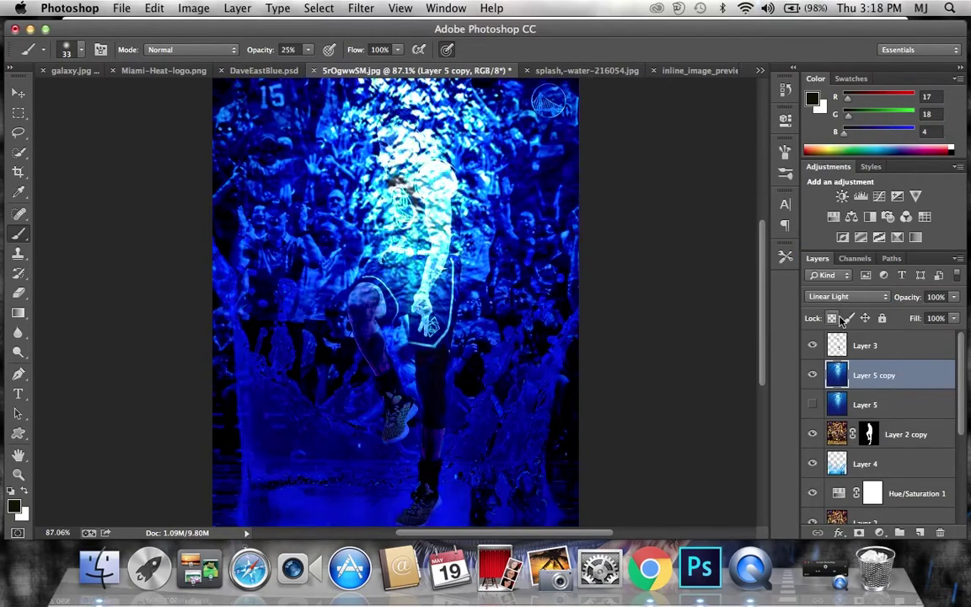
Step: Compare Normal and other modes, then set the blue copy to Hard Light
{"action": "left_click", "coordinate": [845, 297]}
{"action": "left_click", "coordinate": [837, 114]}
{"action": "left_click", "coordinate": [845, 297]}
{"action": "left_click", "coordinate": [834, 493]}
{"action": "left_click", "coordinate": [845, 297]}
{"action": "left_click", "coordinate": [834, 285]}
Step: Add a layer mask to the blue copy and paint black over the player's face and jersey
{"action": "left_click", "coordinate": [859, 533]}
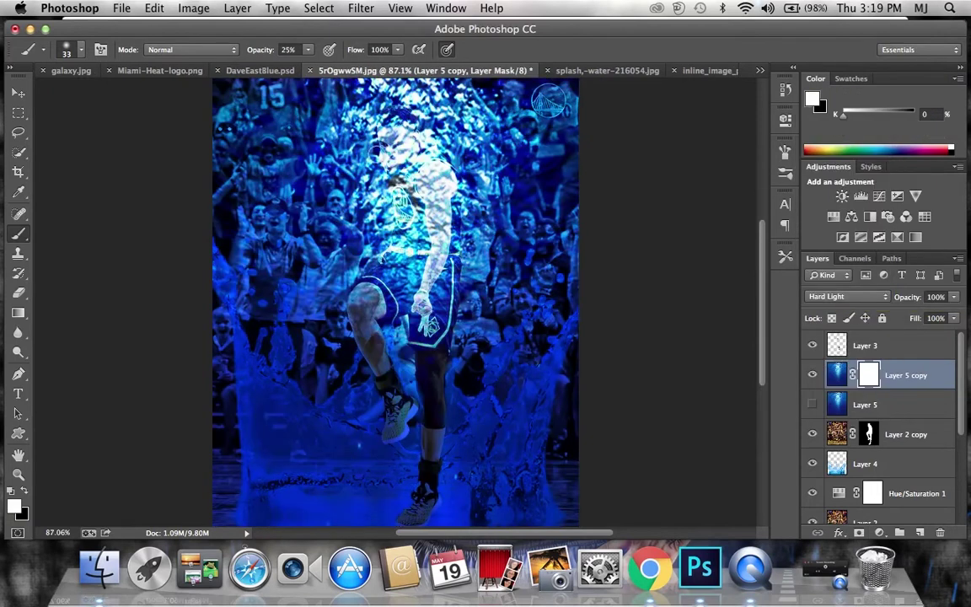
{"action": "scroll", "coordinate": [320, 83], "scroll_direction": "up", "scroll_amount": 3}
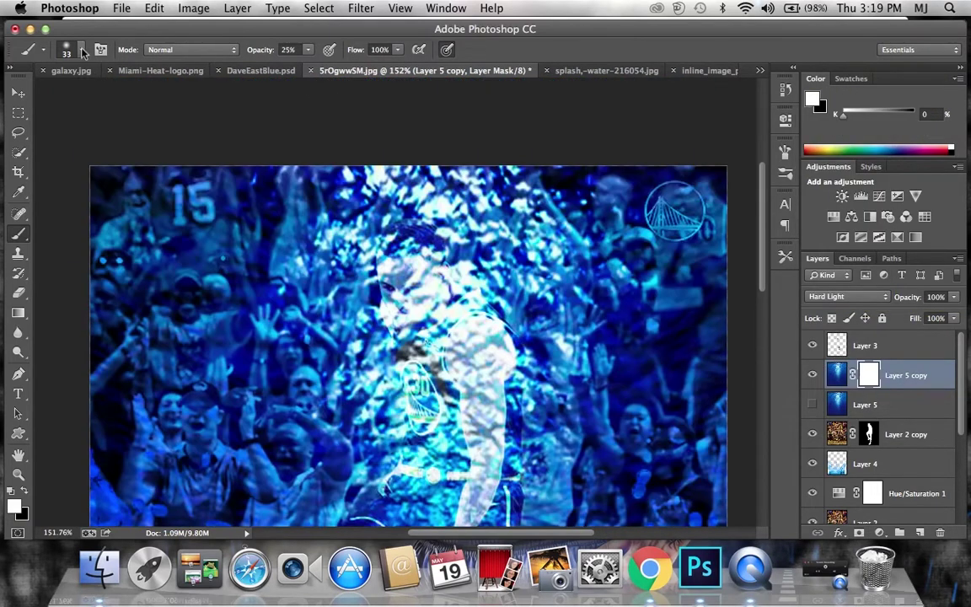
{"action": "left_click", "coordinate": [154, 8]}
{"action": "left_click", "coordinate": [168, 31]}
{"action": "key", "text": "x"}
{"action": "mouse_move", "coordinate": [444, 314]}
{"action": "left_mouse_down"}
{"action": "mouse_move", "coordinate": [412, 250]}
{"action": "mouse_move", "coordinate": [418, 347]}
{"action": "mouse_move", "coordinate": [397, 276]}
{"action": "mouse_move", "coordinate": [430, 431]}
{"action": "mouse_move", "coordinate": [477, 336]}
{"action": "mouse_move", "coordinate": [451, 336]}
{"action": "left_mouse_up"}
Step: Lower the brush to 42% and paint more of the player back through the blue
{"action": "scroll", "coordinate": [451, 354], "scroll_direction": "down", "scroll_amount": 3}
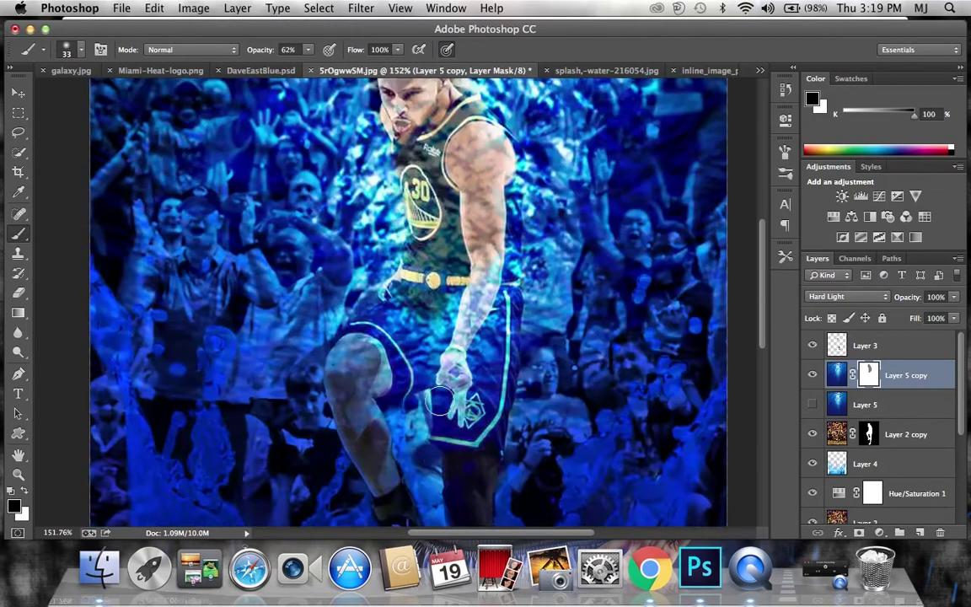
{"action": "scroll", "coordinate": [437, 398], "scroll_direction": "down", "scroll_amount": 2}
{"action": "scroll", "coordinate": [436, 398], "scroll_direction": "down", "scroll_amount": 1}
{"action": "scroll", "coordinate": [432, 391], "scroll_direction": "down", "scroll_amount": 2}
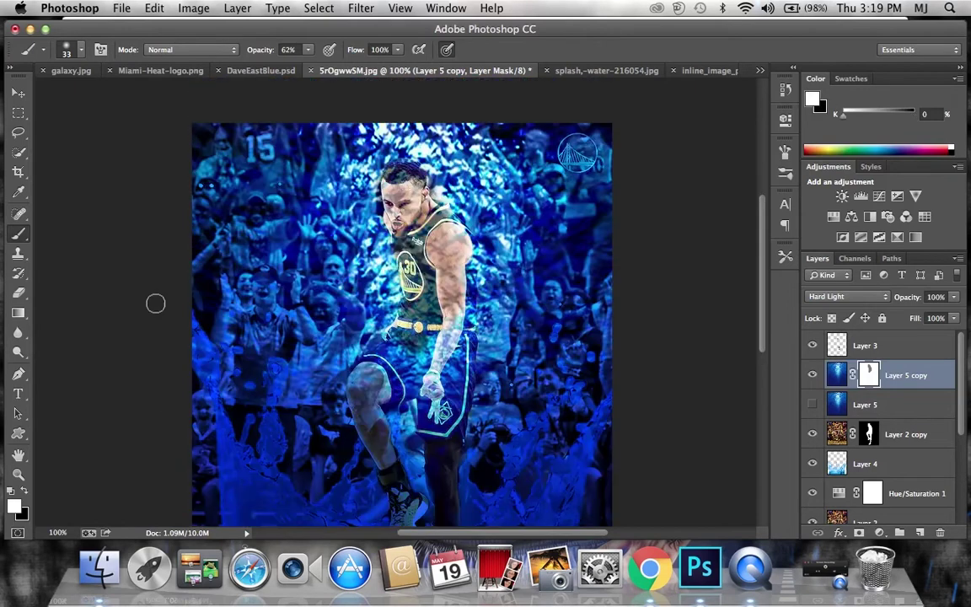
{"action": "left_click_drag", "start_coordinate": [294, 65], "coordinate": [296, 66]}
{"action": "mouse_move", "coordinate": [384, 211]}
{"action": "left_mouse_down"}
{"action": "mouse_move", "coordinate": [444, 249]}
{"action": "mouse_move", "coordinate": [371, 320]}
{"action": "mouse_move", "coordinate": [401, 192]}
{"action": "mouse_move", "coordinate": [453, 221]}
{"action": "left_mouse_up"}
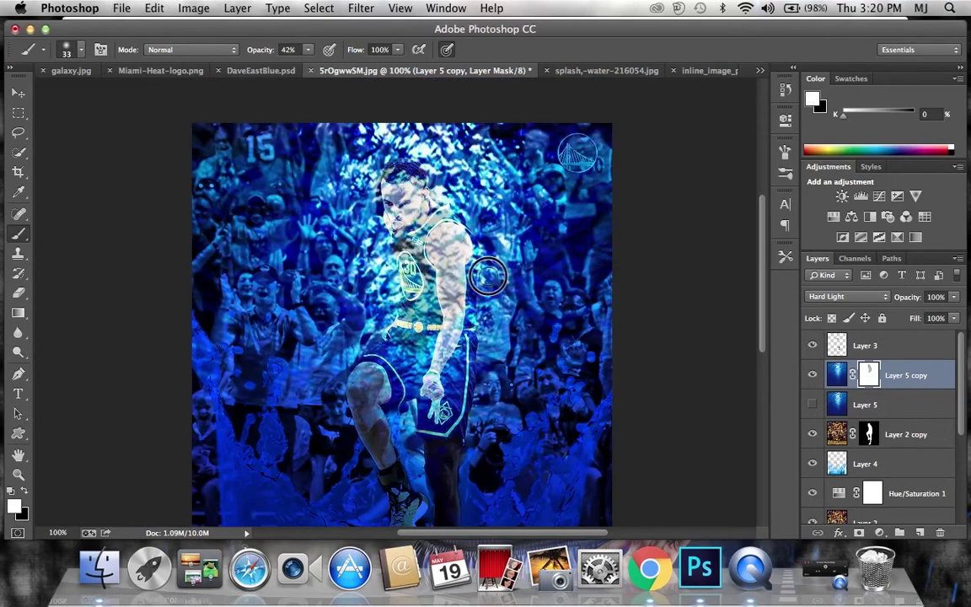
Step: Duplicate the player cutout layer and darken it with a Levels adjustment
{"action": "left_click", "coordinate": [906, 435]}
{"action": "key", "text": "super+j"}
{"action": "left_click", "coordinate": [811, 464]}
{"action": "left_click", "coordinate": [193, 7]}
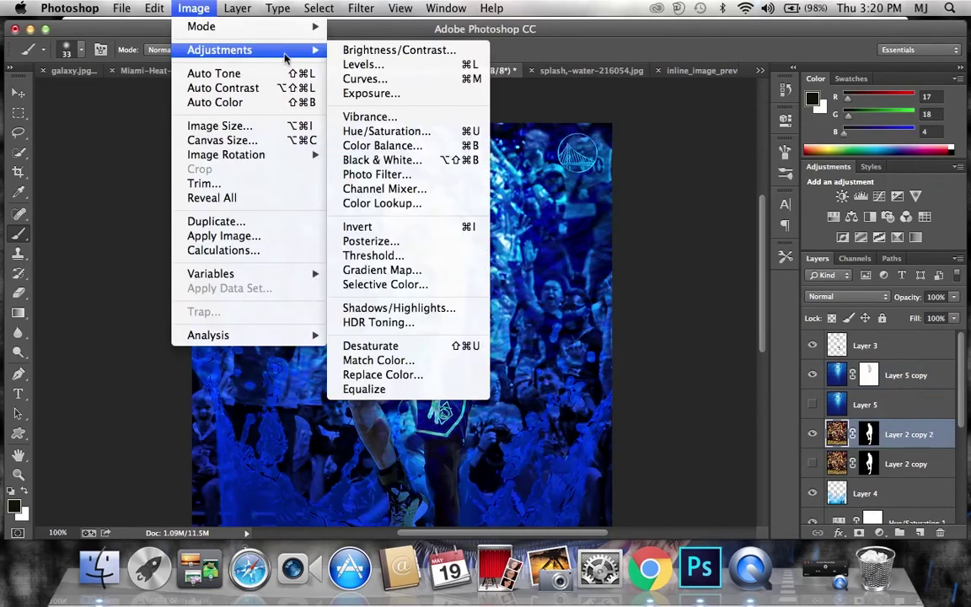
{"action": "left_click", "coordinate": [391, 66]}
{"action": "mouse_move", "coordinate": [625, 215]}
{"action": "left_mouse_down"}
{"action": "mouse_move", "coordinate": [677, 218]}
{"action": "mouse_move", "coordinate": [646, 216]}
{"action": "left_mouse_up"}
{"action": "left_click_drag", "start_coordinate": [731, 215], "coordinate": [753, 216]}
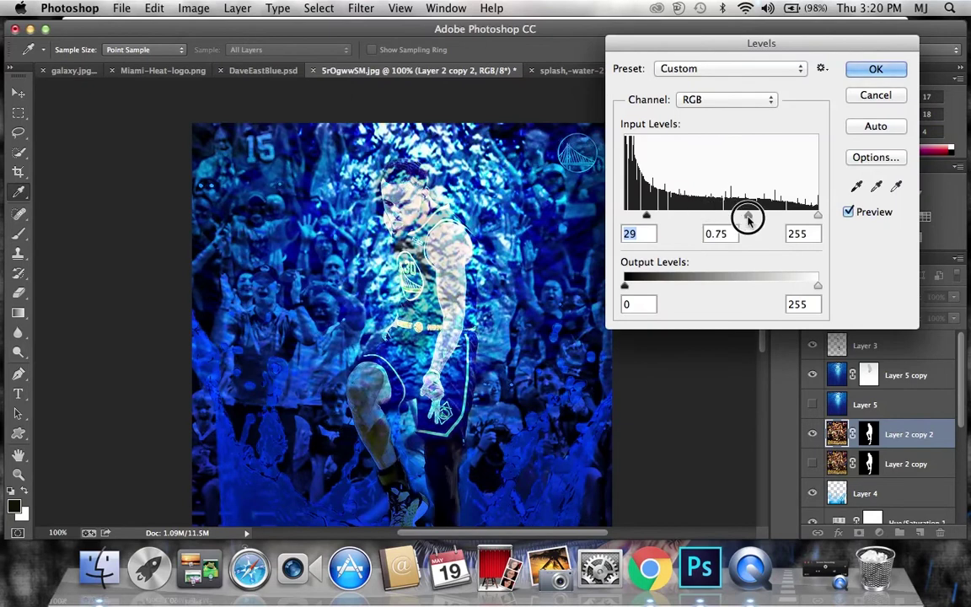
{"action": "left_click", "coordinate": [869, 73]}
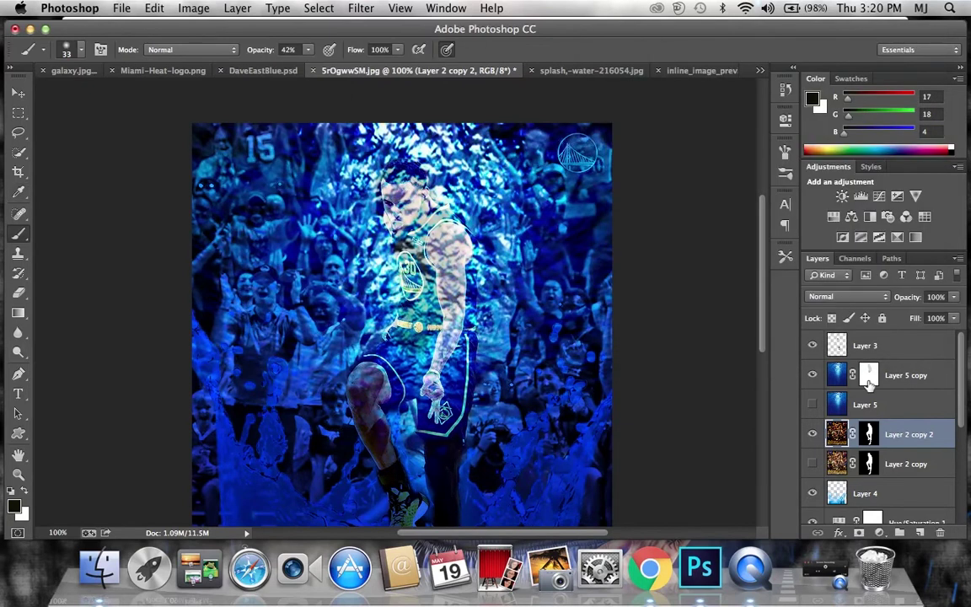
Step: Step back in History to before the blue overlay and set a 5 px black brush on the player mask
{"action": "key", "text": "ctrl+alt+z"}
{"action": "left_click", "coordinate": [868, 405]}
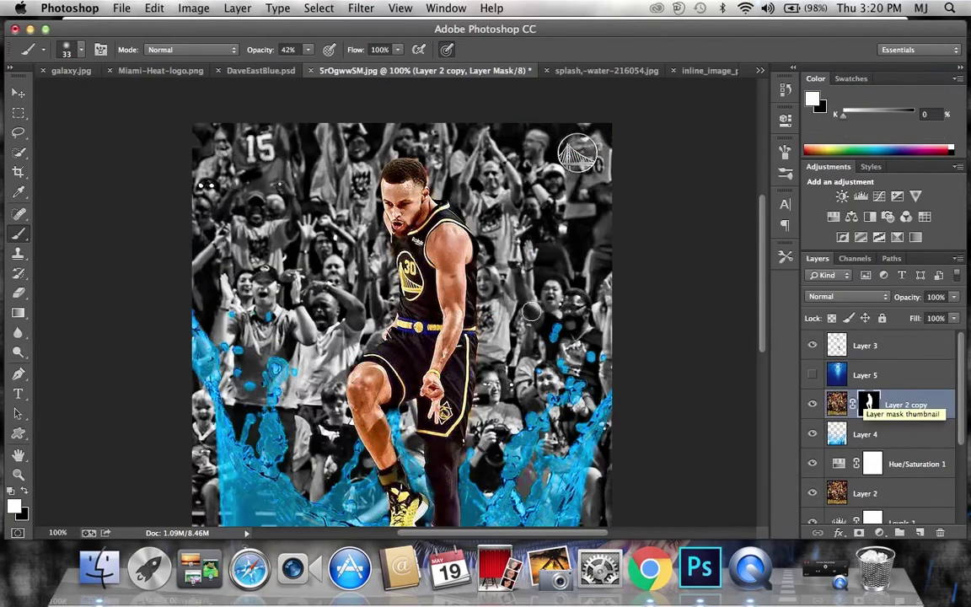
{"action": "scroll", "coordinate": [388, 253], "scroll_direction": "up", "scroll_amount": 3}
{"action": "key", "text": "x"}
{"action": "right_click", "coordinate": [502, 281]}
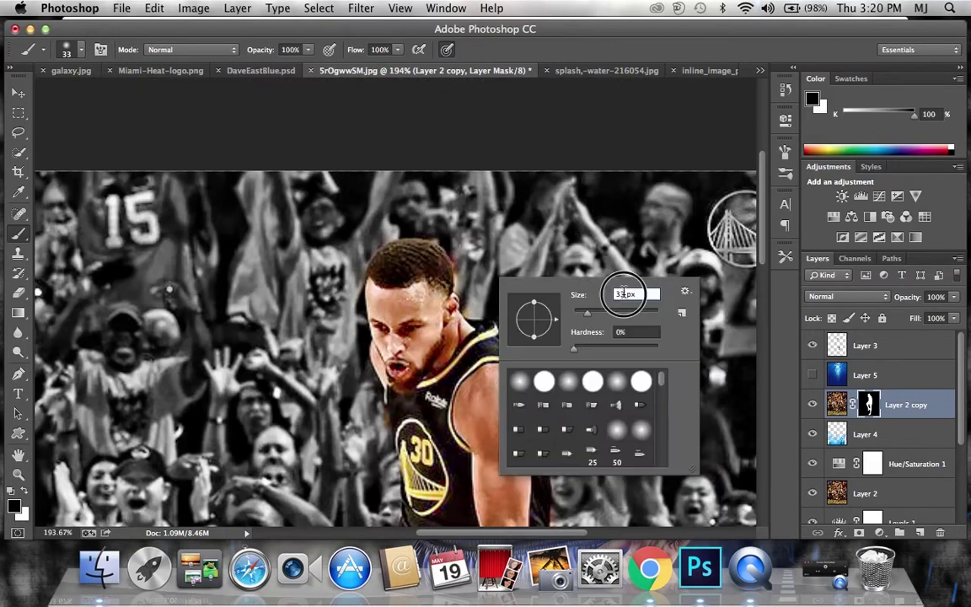
{"action": "key", "text": "Return"}
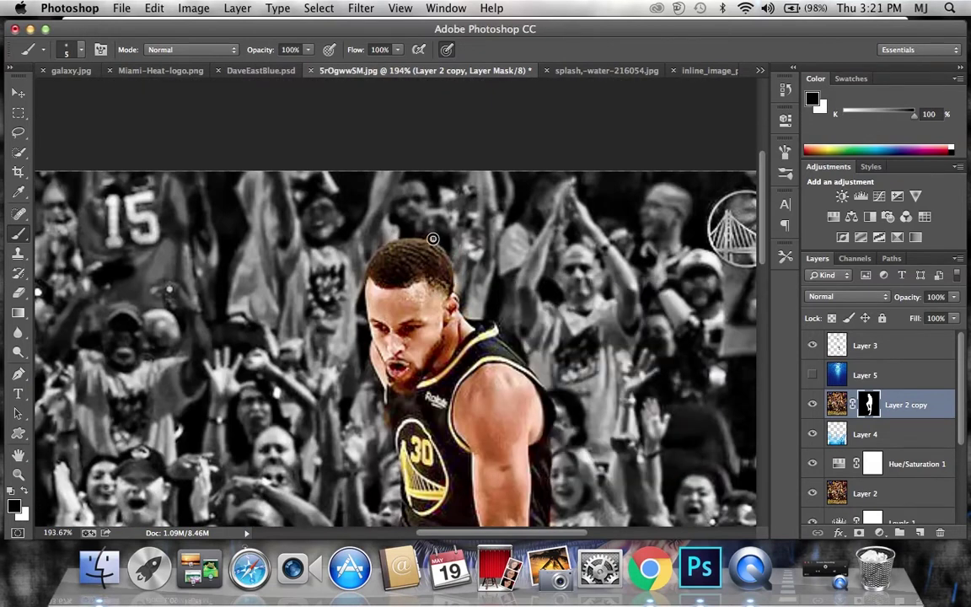
{"action": "scroll", "coordinate": [391, 456], "scroll_direction": "down", "scroll_amount": 5}
{"action": "scroll", "coordinate": [505, 380], "scroll_direction": "up", "scroll_amount": 1}
{"action": "scroll", "coordinate": [731, 341], "scroll_direction": "down", "scroll_amount": 1}
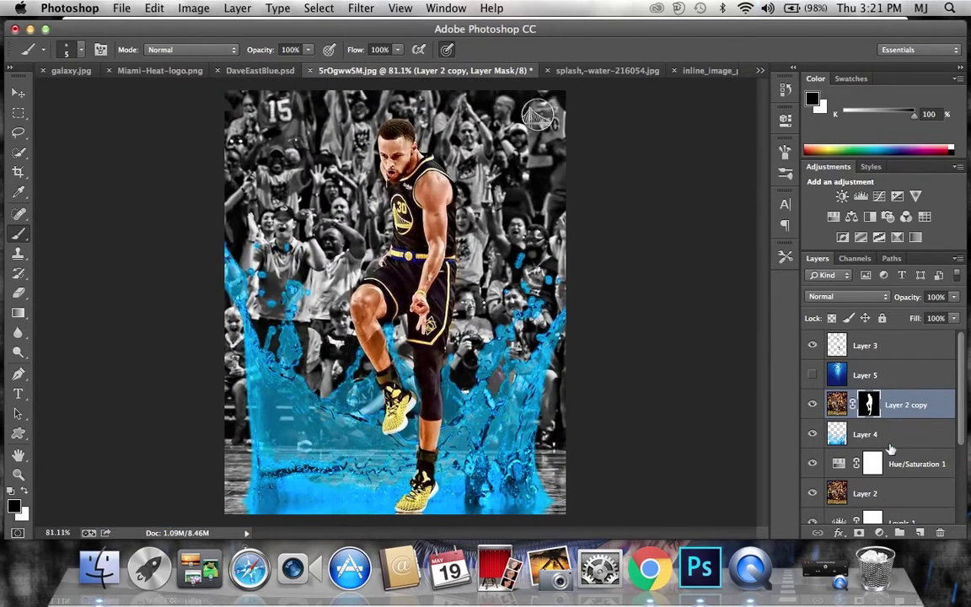
Step: Shift the splash layer's hue to a deeper blue with Hue/Saturation
{"action": "left_click", "coordinate": [893, 464]}
{"action": "left_click", "coordinate": [868, 434]}
{"action": "left_click", "coordinate": [193, 8]}
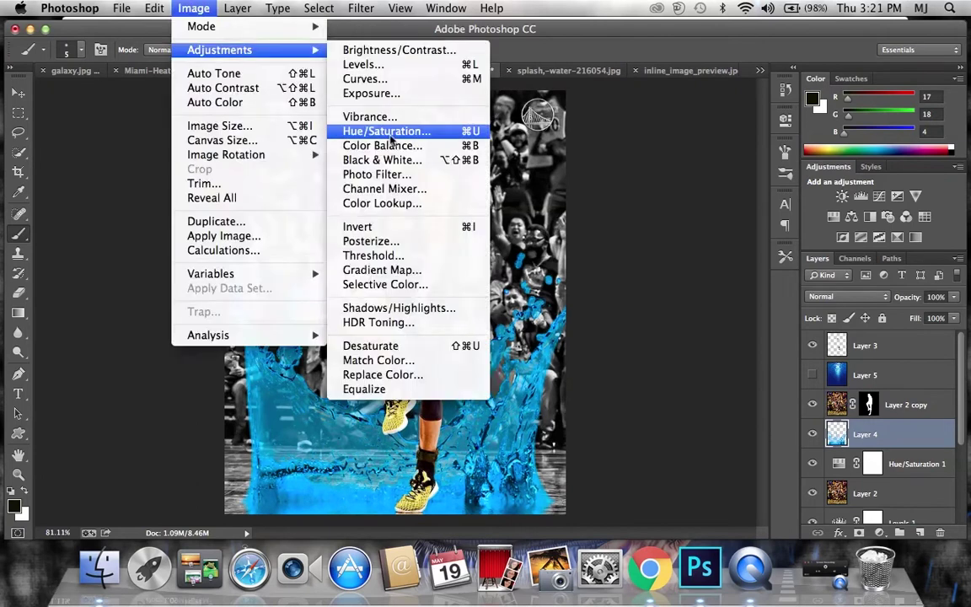
{"action": "left_click", "coordinate": [371, 150]}
{"action": "left_click_drag", "start_coordinate": [734, 181], "coordinate": [749, 180]}
{"action": "left_click", "coordinate": [907, 100]}
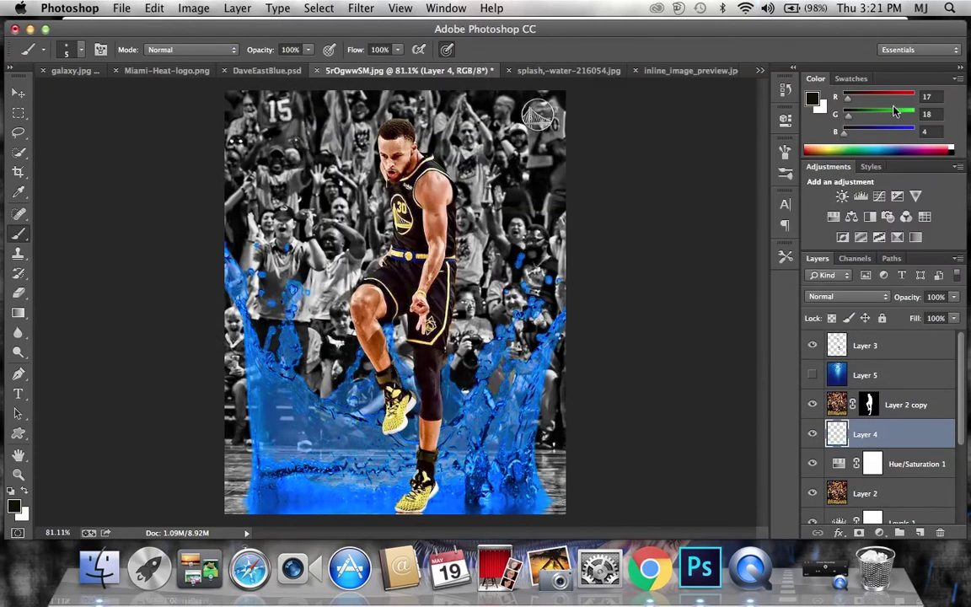
Step: Test a cyan-blue Colorize on the crowd adjustment and a shadow-darkening Levels layer, then revert both
{"action": "left_click", "coordinate": [910, 462]}
{"action": "left_click", "coordinate": [880, 532]}
{"action": "double_click", "coordinate": [838, 462]}
{"action": "left_click", "coordinate": [634, 291]}
{"action": "left_click_drag", "start_coordinate": [628, 240], "coordinate": [678, 212]}
{"action": "left_click", "coordinate": [634, 291]}
{"action": "left_click", "coordinate": [880, 533]}
{"action": "left_click", "coordinate": [919, 355]}
{"action": "mouse_move", "coordinate": [581, 262]}
{"action": "left_mouse_down"}
{"action": "mouse_move", "coordinate": [593, 270]}
{"action": "mouse_move", "coordinate": [583, 269]}
{"action": "left_mouse_up"}
{"action": "left_click", "coordinate": [742, 364]}
Step: Show the blue underwater layer and move it below the player cutout
{"action": "left_click", "coordinate": [811, 375]}
{"action": "mouse_move", "coordinate": [901, 377]}
{"action": "left_mouse_down"}
{"action": "mouse_move", "coordinate": [899, 470]}
{"action": "mouse_move", "coordinate": [898, 397]}
{"action": "left_mouse_up"}
{"action": "left_click_drag", "start_coordinate": [899, 396], "coordinate": [893, 440]}
Step: Colorize the splash with Hue/Saturation at hue about 218 and saturation 98
{"action": "left_click", "coordinate": [842, 408]}
{"action": "left_click", "coordinate": [193, 7]}
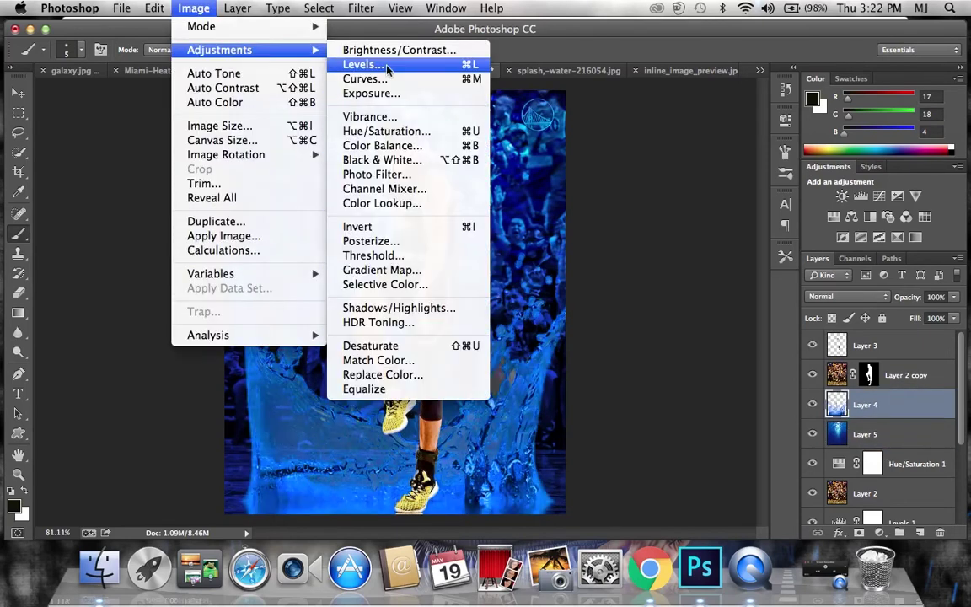
{"action": "left_click", "coordinate": [379, 167]}
{"action": "left_click_drag", "start_coordinate": [786, 222], "coordinate": [766, 217]}
{"action": "left_click", "coordinate": [880, 275]}
{"action": "left_click_drag", "start_coordinate": [686, 180], "coordinate": [757, 179]}
{"action": "left_click_drag", "start_coordinate": [697, 219], "coordinate": [806, 219]}
{"action": "left_click_drag", "start_coordinate": [756, 183], "coordinate": [754, 183]}
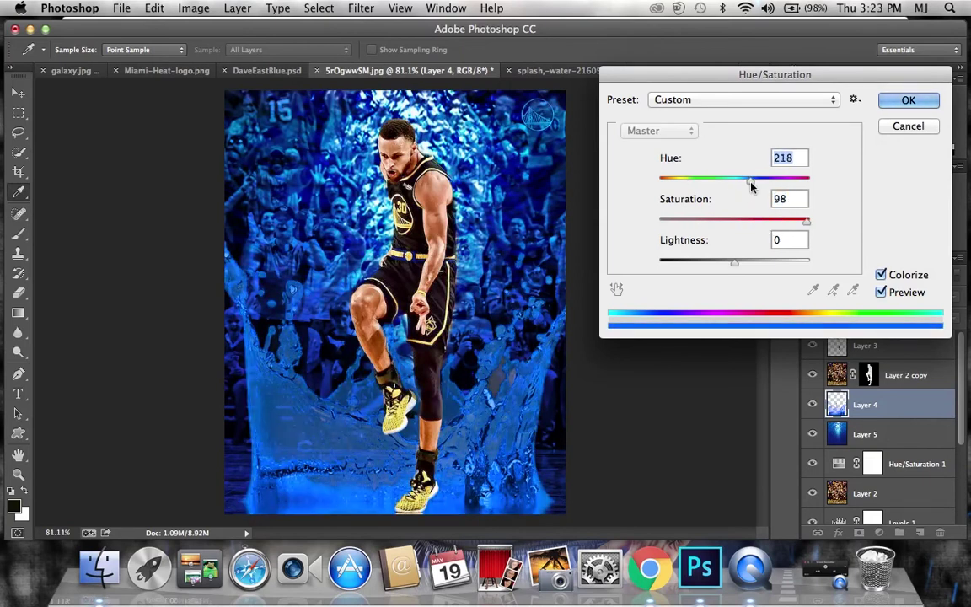
{"action": "key", "text": "Return"}
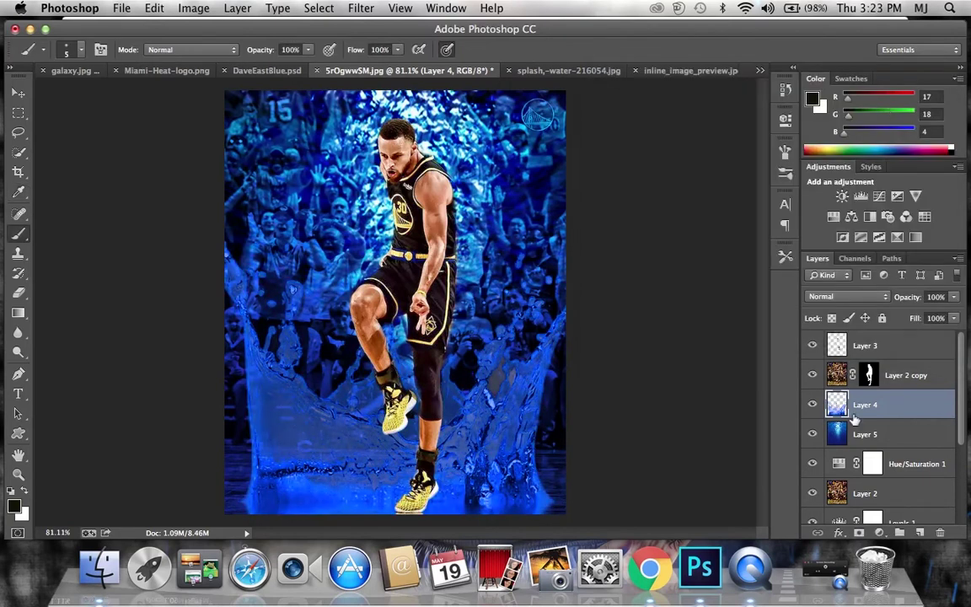
{"action": "left_click", "coordinate": [870, 374]}
Step: Mask the splash, set a 56 px brush, and move the splash above the player cutout
{"action": "left_click", "coordinate": [893, 404]}
{"action": "left_click", "coordinate": [879, 533]}
{"action": "left_click", "coordinate": [80, 50]}
{"action": "left_click_drag", "start_coordinate": [51, 74], "coordinate": [93, 74]}
{"action": "left_click", "coordinate": [156, 7]}
{"action": "left_click", "coordinate": [210, 22]}
{"action": "left_click_drag", "start_coordinate": [893, 405], "coordinate": [893, 371]}
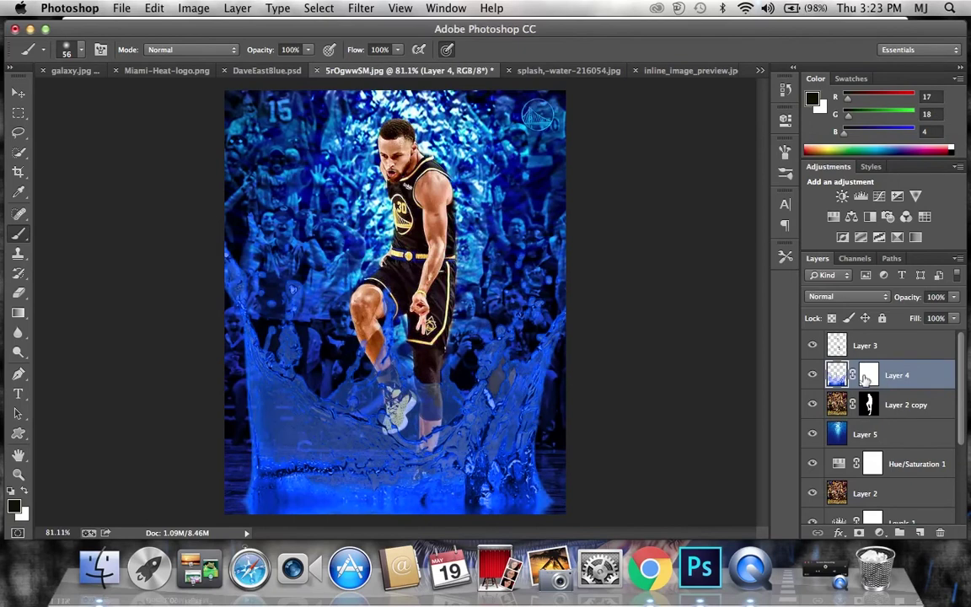
{"action": "left_click_drag", "start_coordinate": [430, 405], "coordinate": [402, 503]}
{"action": "key", "text": "ctrl+z"}
Step: Give the player an Overlay Outer Glow at 100% opacity and 38 px size
{"action": "left_click", "coordinate": [868, 404]}
{"action": "left_click", "coordinate": [838, 533]}
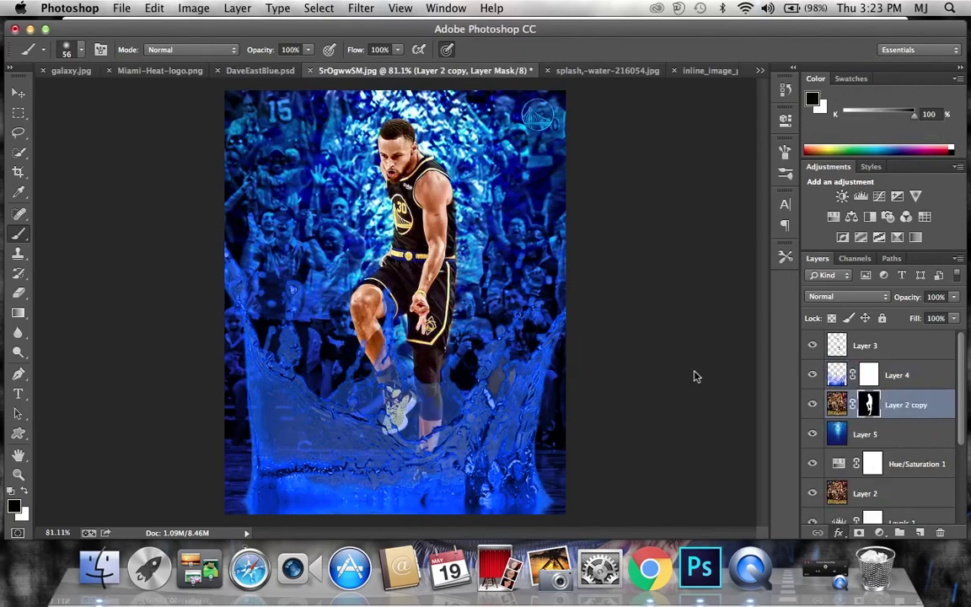
{"action": "left_click", "coordinate": [858, 497]}
{"action": "mouse_move", "coordinate": [708, 213]}
{"action": "left_mouse_down"}
{"action": "mouse_move", "coordinate": [696, 209]}
{"action": "mouse_move", "coordinate": [719, 211]}
{"action": "mouse_move", "coordinate": [699, 213]}
{"action": "left_mouse_up"}
{"action": "left_click", "coordinate": [731, 74]}
{"action": "left_click", "coordinate": [665, 156]}
{"action": "left_click_drag", "start_coordinate": [741, 97], "coordinate": [765, 94]}
{"action": "left_click_drag", "start_coordinate": [710, 211], "coordinate": [706, 213]}
{"action": "left_click", "coordinate": [917, 54]}
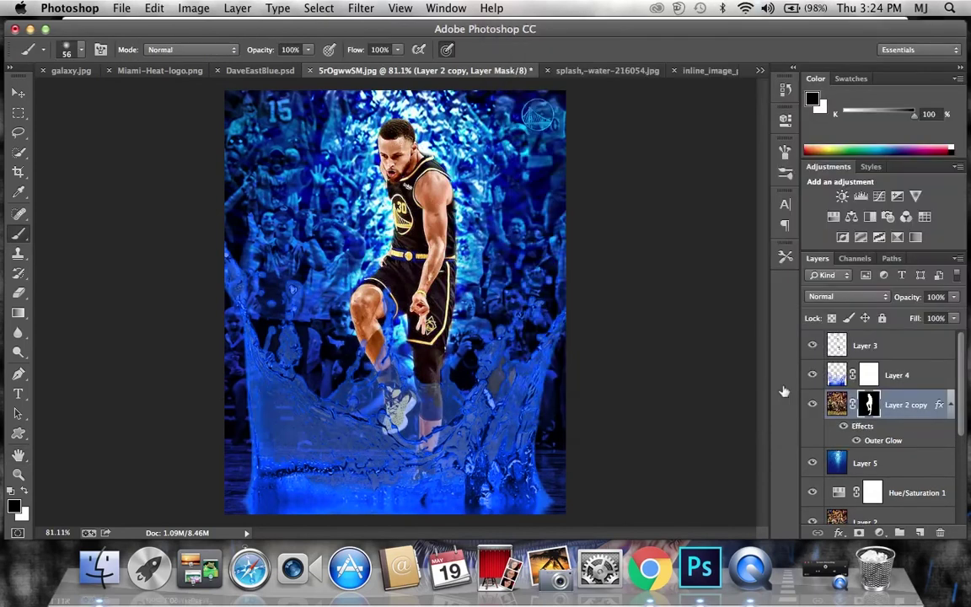
Step: Add a black-to-white Gradient Map above the texture layer, blended in Soft Light
{"action": "left_click", "coordinate": [868, 345]}
{"action": "left_click", "coordinate": [897, 237]}
{"action": "left_click", "coordinate": [606, 160]}
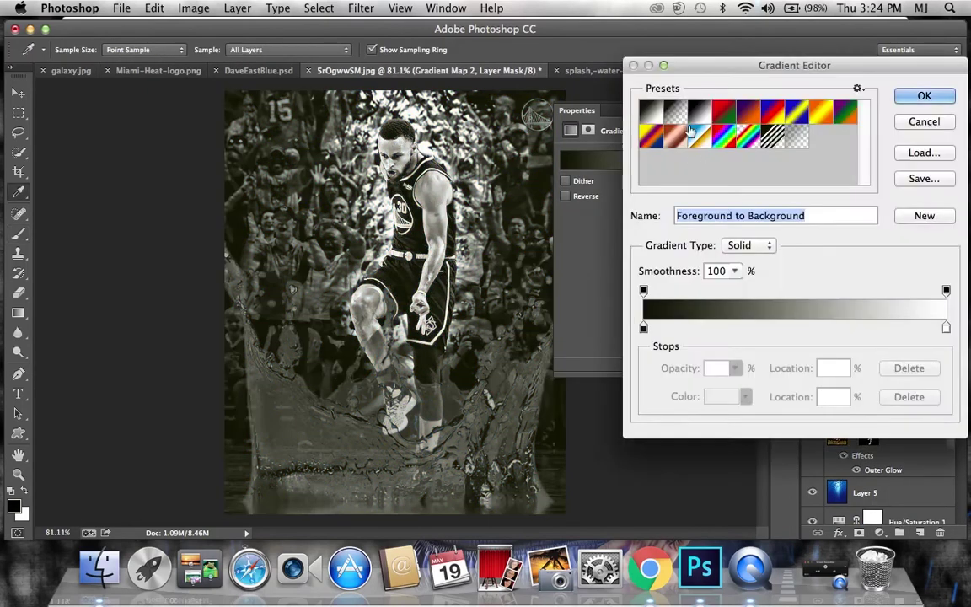
{"action": "left_click", "coordinate": [698, 111]}
{"action": "left_click", "coordinate": [923, 96]}
{"action": "key", "text": "alt+shift+o"}
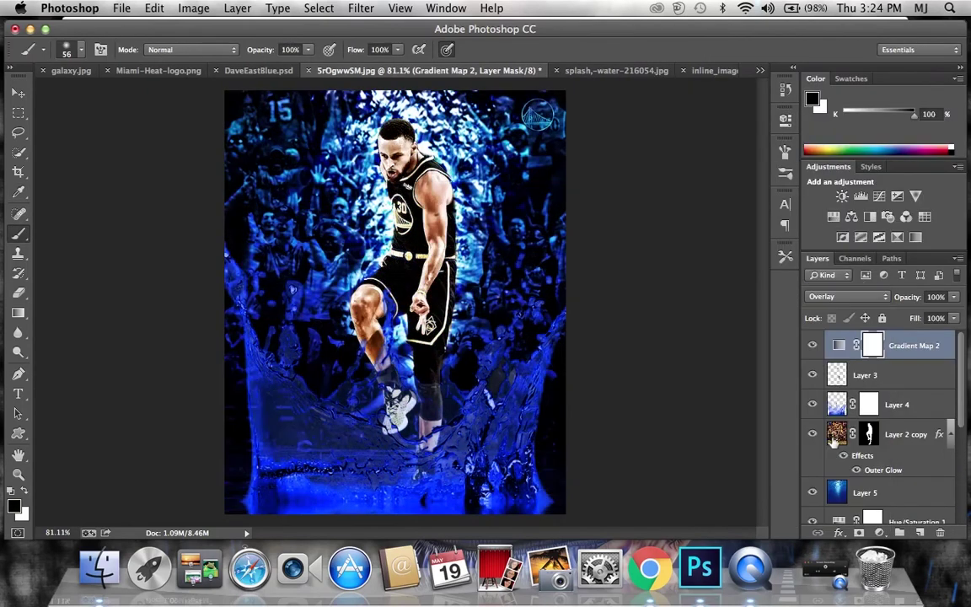
{"action": "left_click", "coordinate": [847, 296]}
{"action": "left_click", "coordinate": [834, 318]}
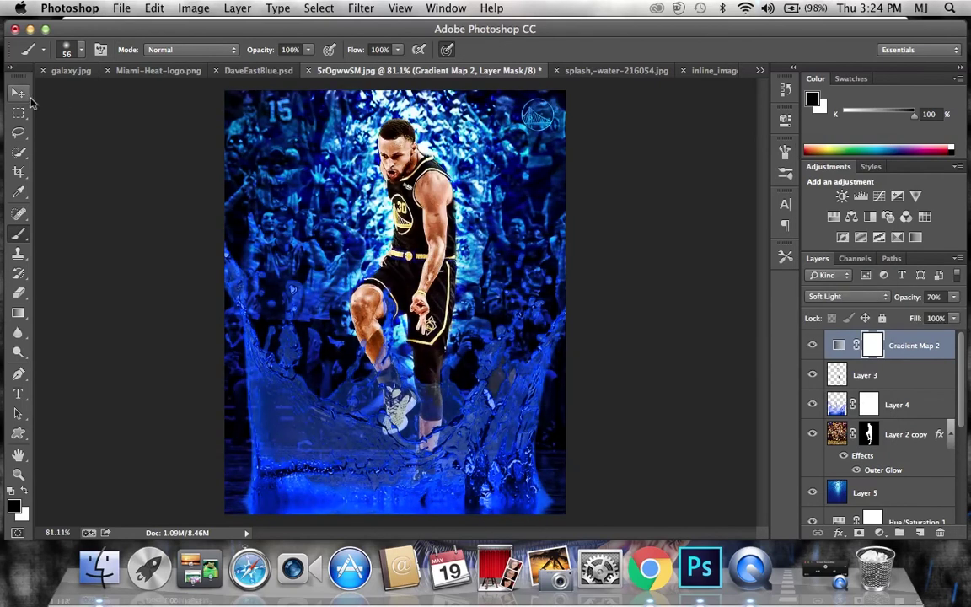
Step: Drag the signature text in from its document, placing it left of the player's knee
{"action": "key", "text": "v"}
{"action": "key", "text": "ctrl+shift+Tab"}
{"action": "left_click_drag", "start_coordinate": [559, 234], "coordinate": [481, 76]}
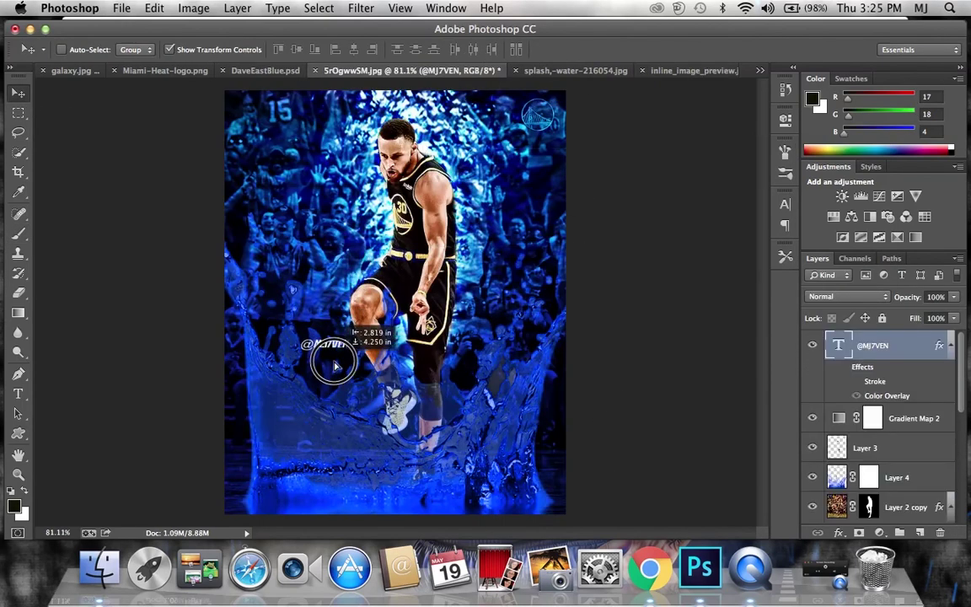